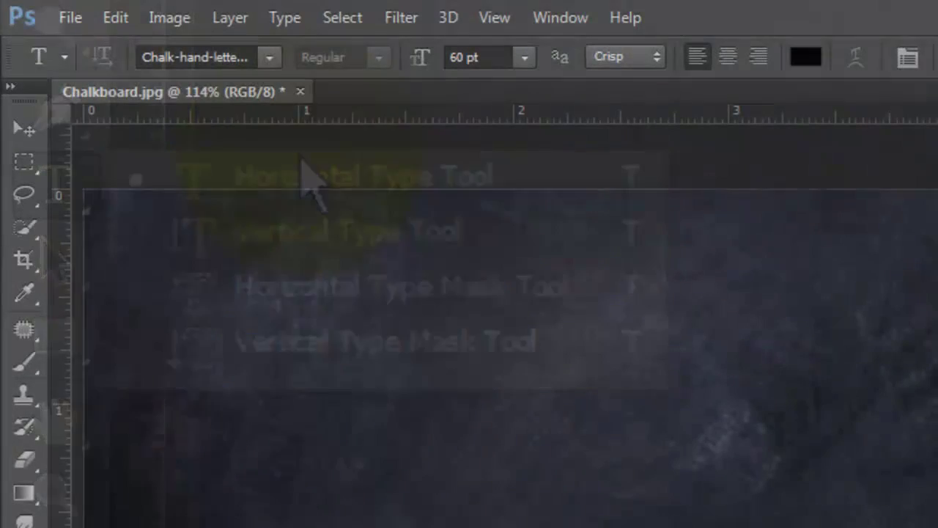
Type 'Blue Lightning Cafe' in the 60 pt Chalk-hand-lettering font, coloured cyan #00d2ff
click(265, 55)
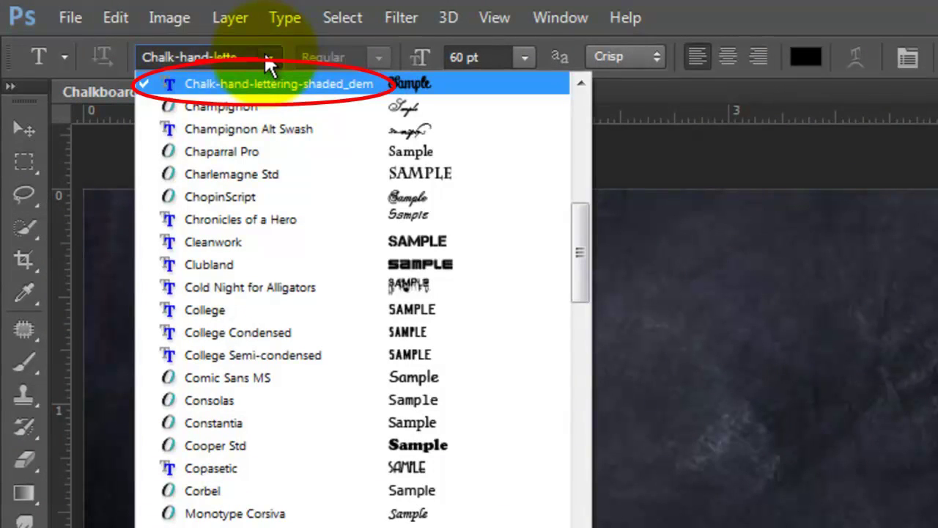
click(265, 57)
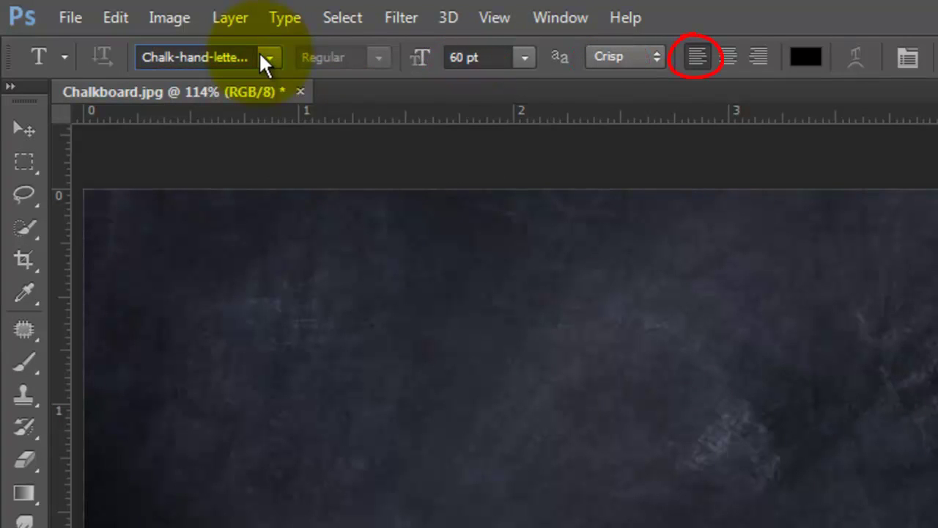
click(806, 57)
click(624, 473)
text(00d2f)
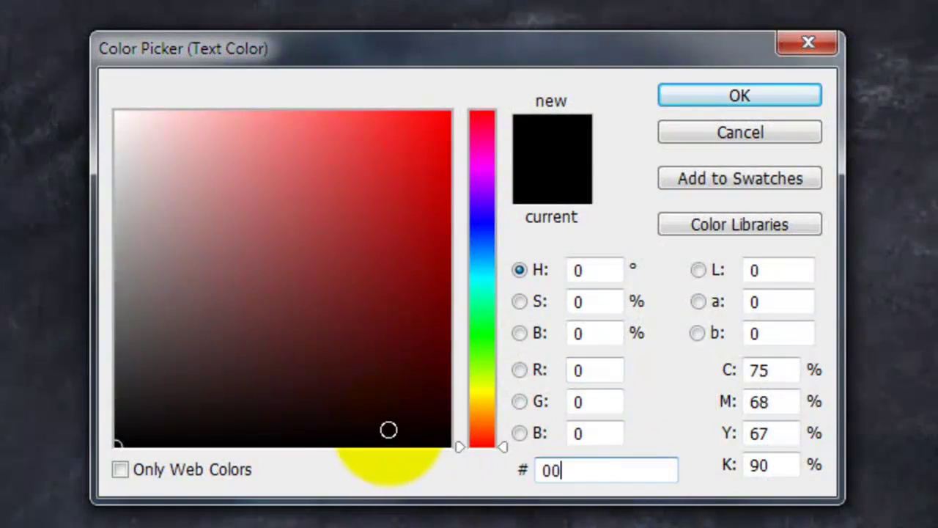
text(f)
click(677, 95)
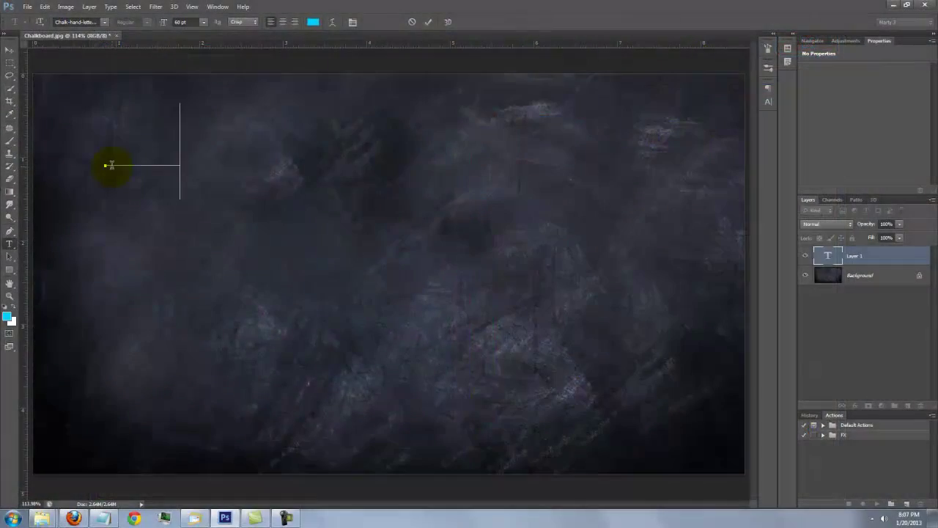
text(Blue Lightning Cafe)
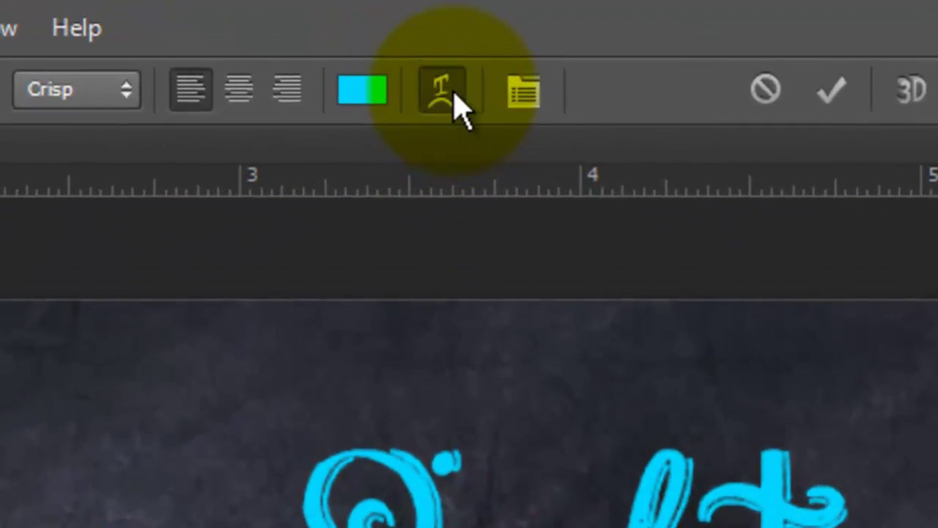
Warp the title with the Arc style at +18 bend and move it slightly lower on the board
click(452, 102)
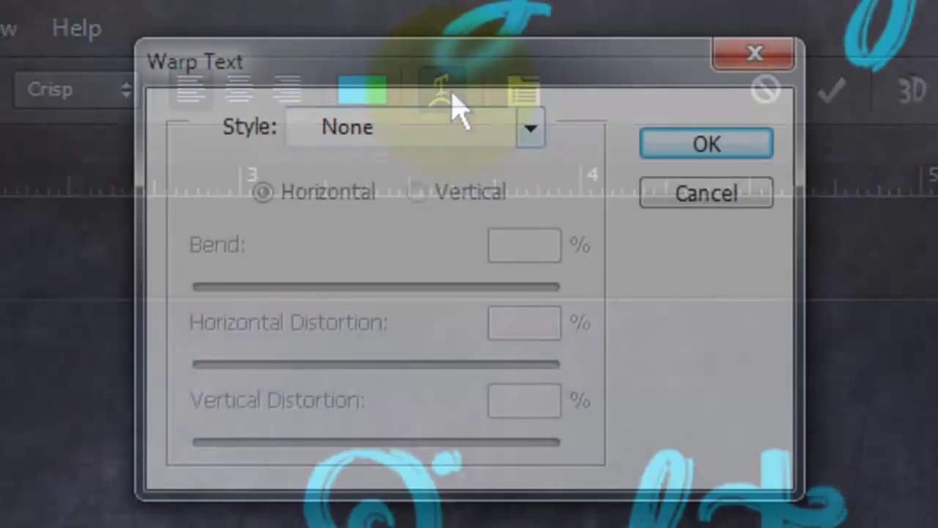
click(529, 129)
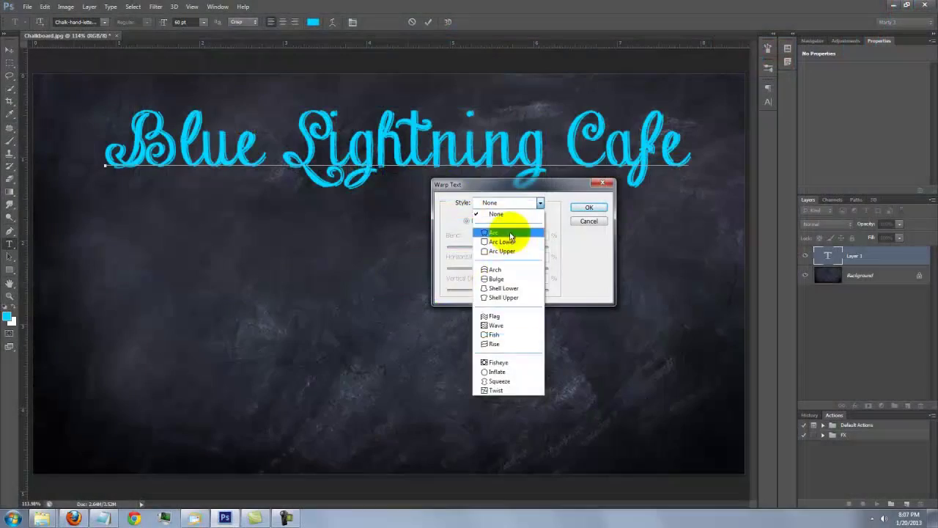
click(419, 236)
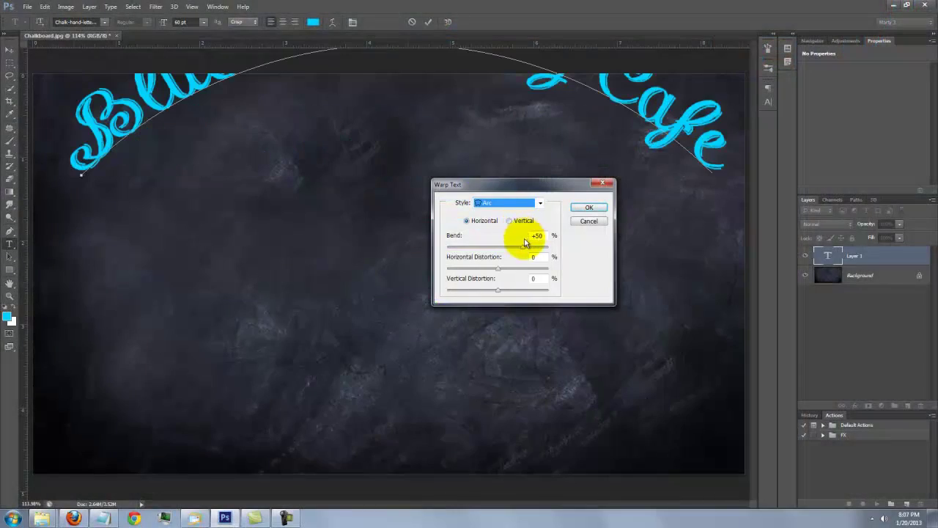
drag(522, 247, 506, 251)
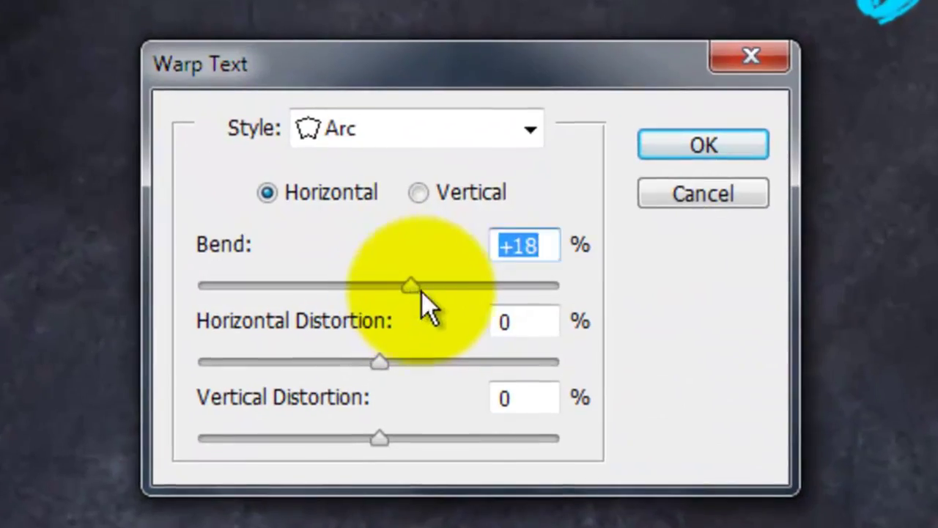
click(588, 211)
click(696, 146)
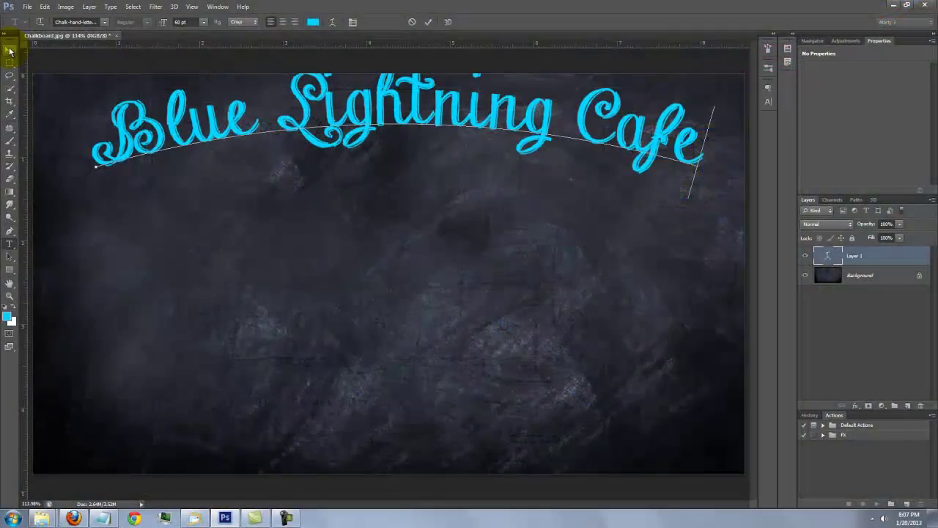
click(10, 51)
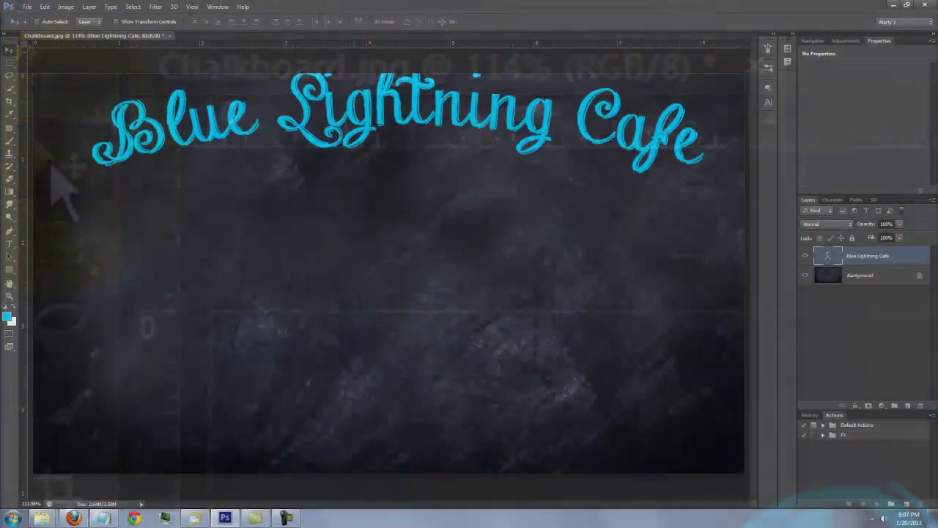
drag(353, 105, 338, 138)
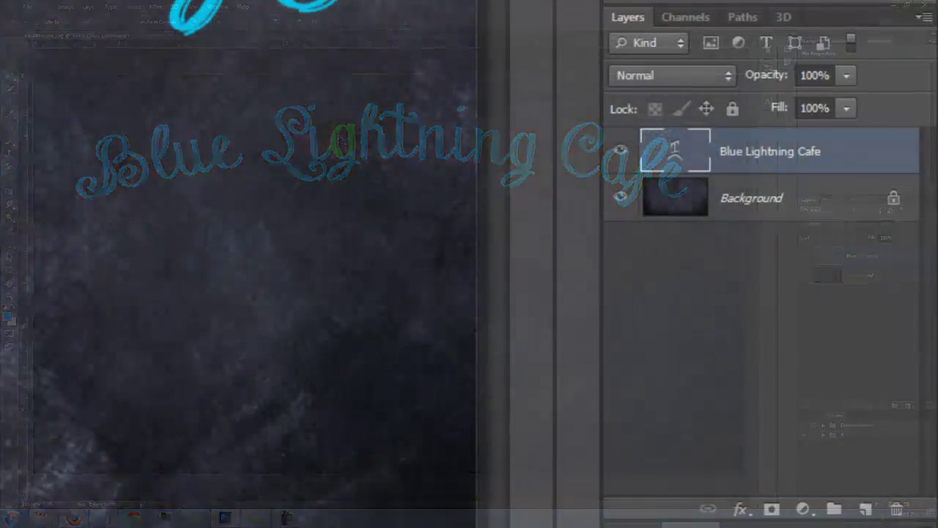
Set the title layer to Dissolve blending at 80% opacity
click(849, 223)
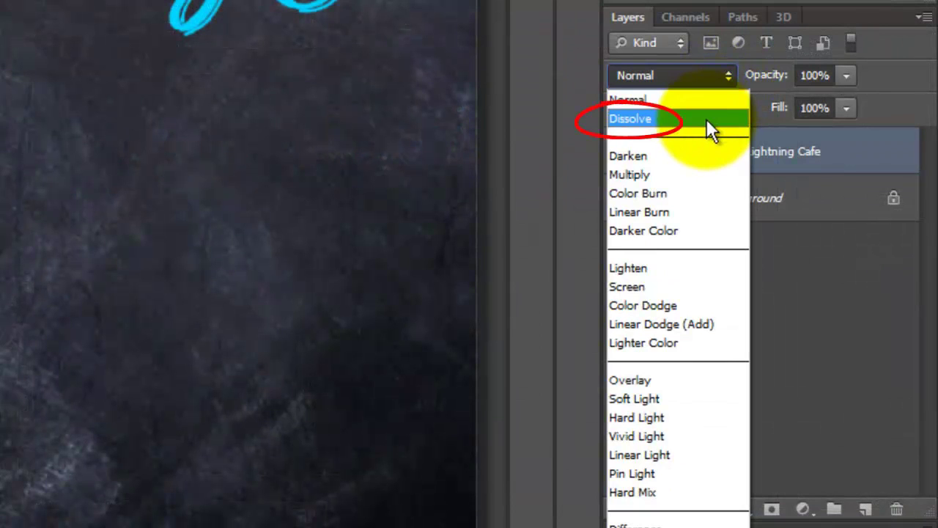
click(706, 119)
click(831, 74)
text(80)
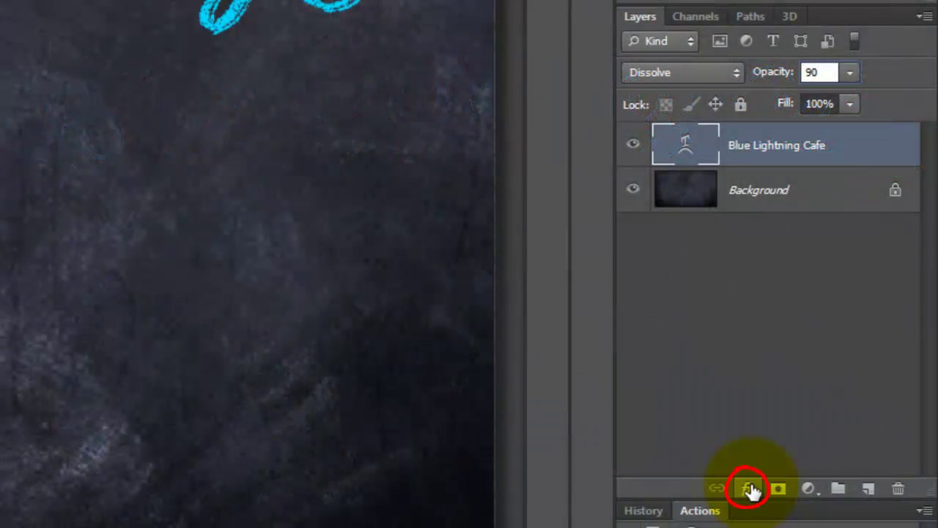
Add a 3 px Stroke in the sampled dark chalkboard colour #282b32
click(768, 269)
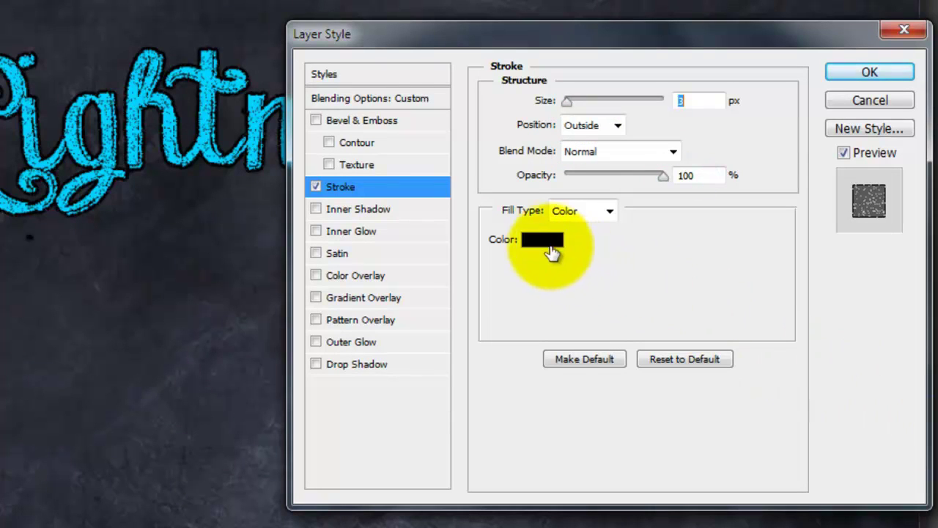
click(542, 242)
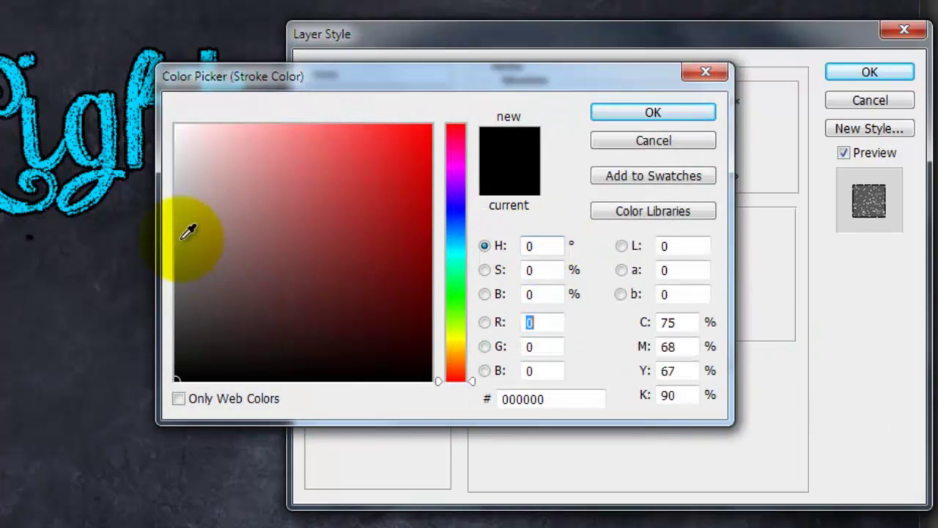
click(121, 229)
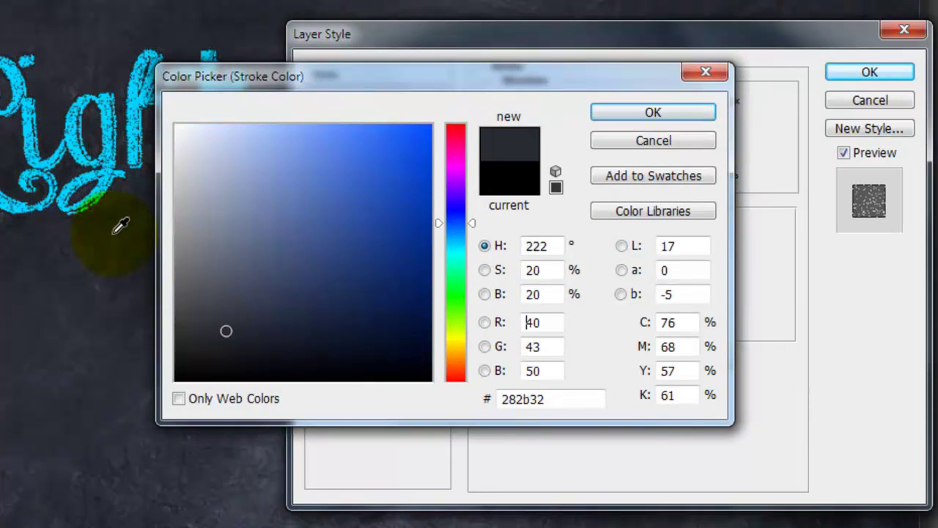
Confirm the stroke colour and add a Normal-blend Outer Glow in blue #395efc
click(632, 111)
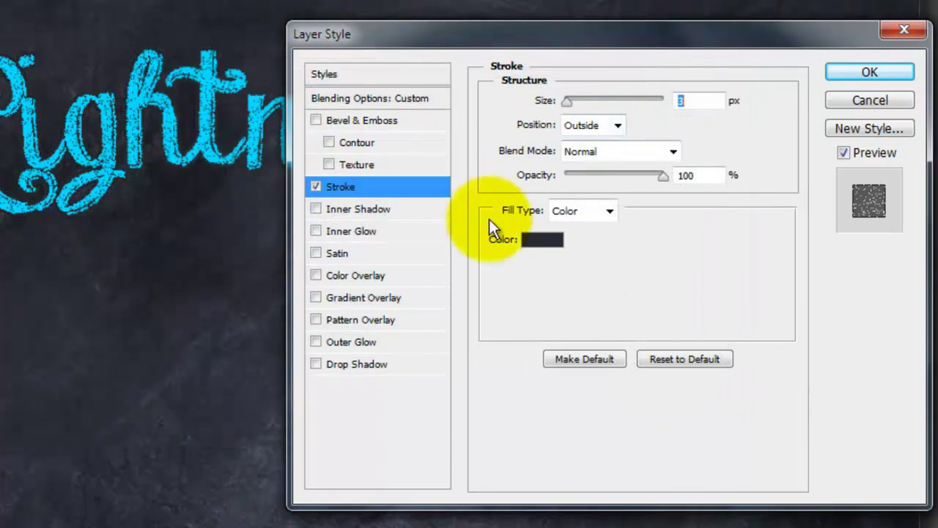
click(358, 342)
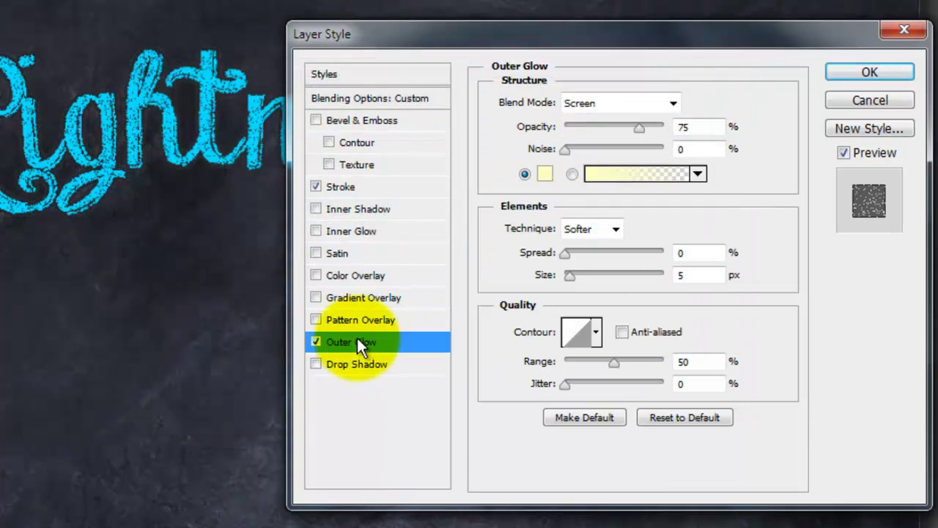
click(545, 176)
double_click(540, 399)
text(395efc)
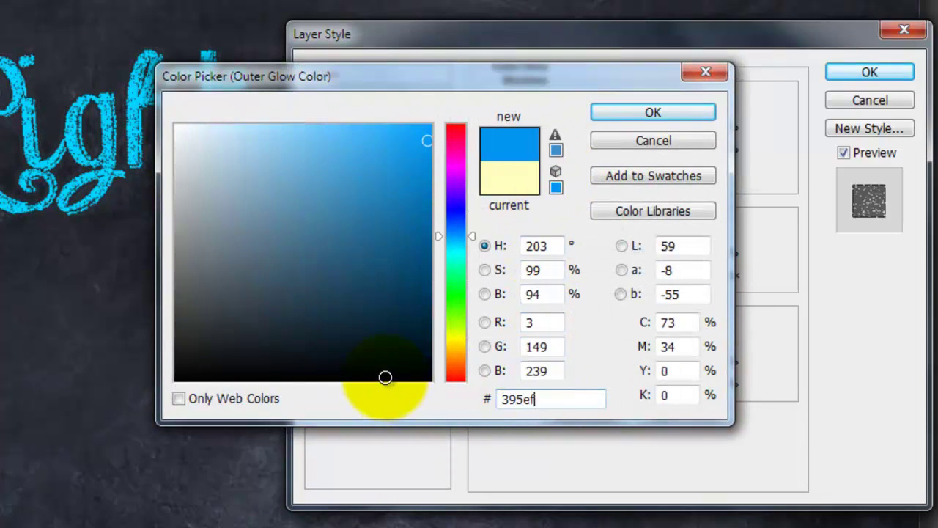
click(623, 113)
click(644, 102)
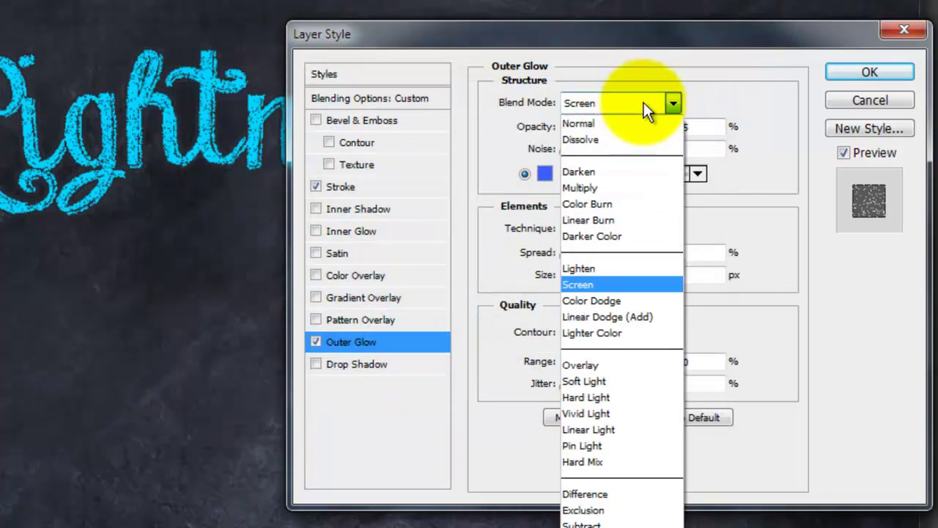
click(626, 123)
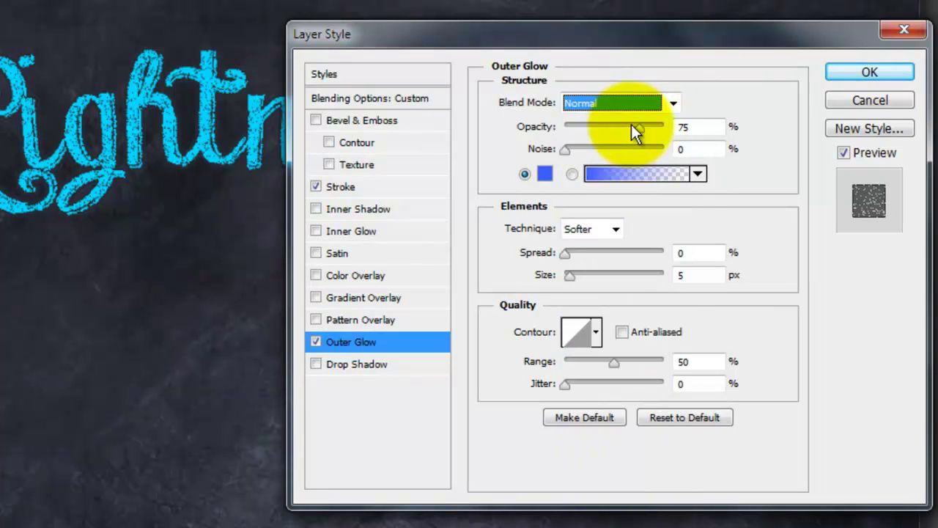
Set the glow to 100% opacity, 100% noise, Precise technique, 55% spread and 10 px size
drag(631, 124, 677, 131)
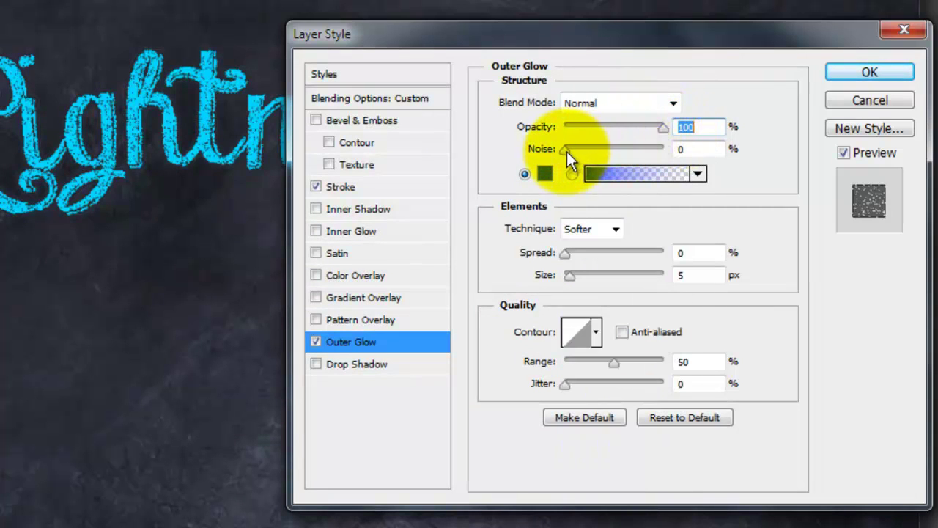
drag(564, 153, 674, 153)
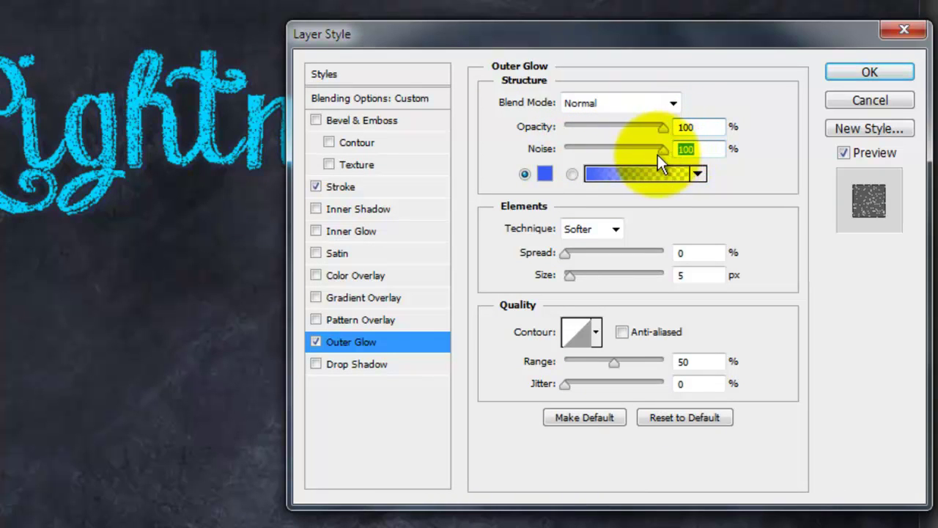
click(615, 229)
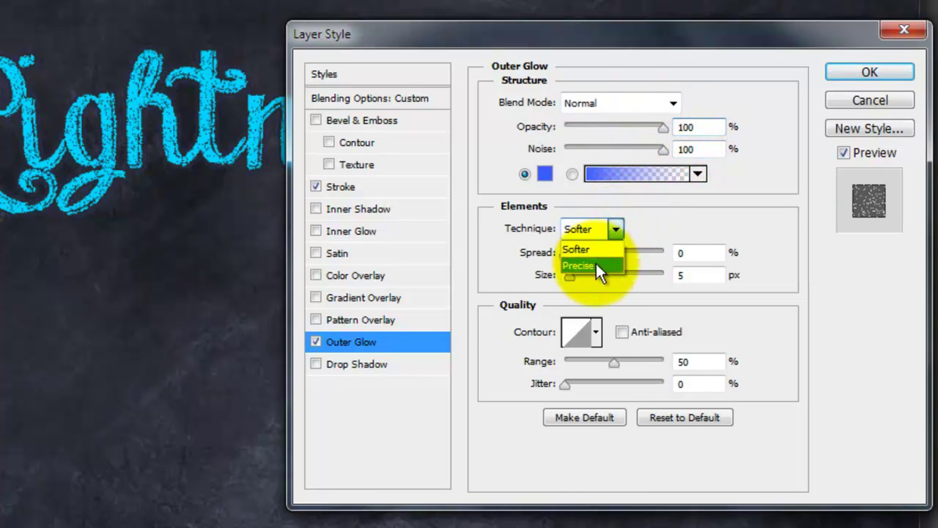
click(593, 264)
double_click(697, 252)
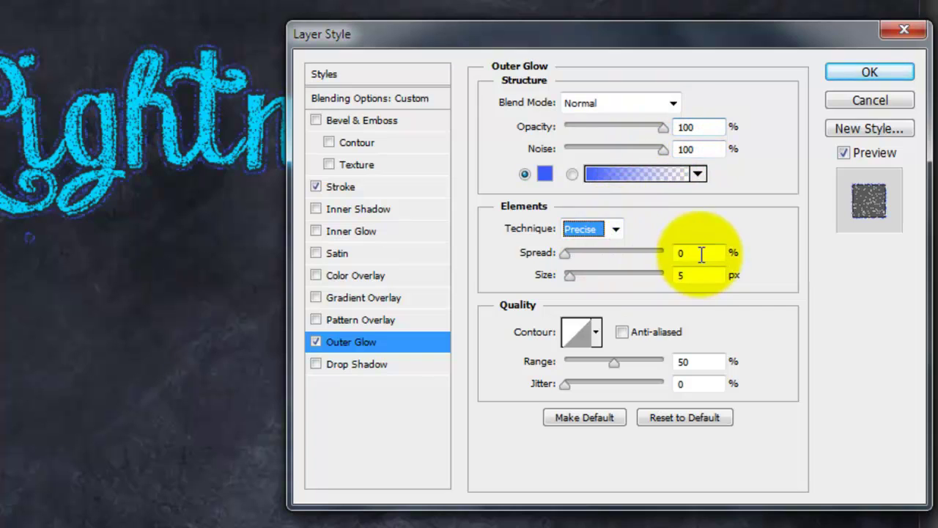
text(55)
click(711, 277)
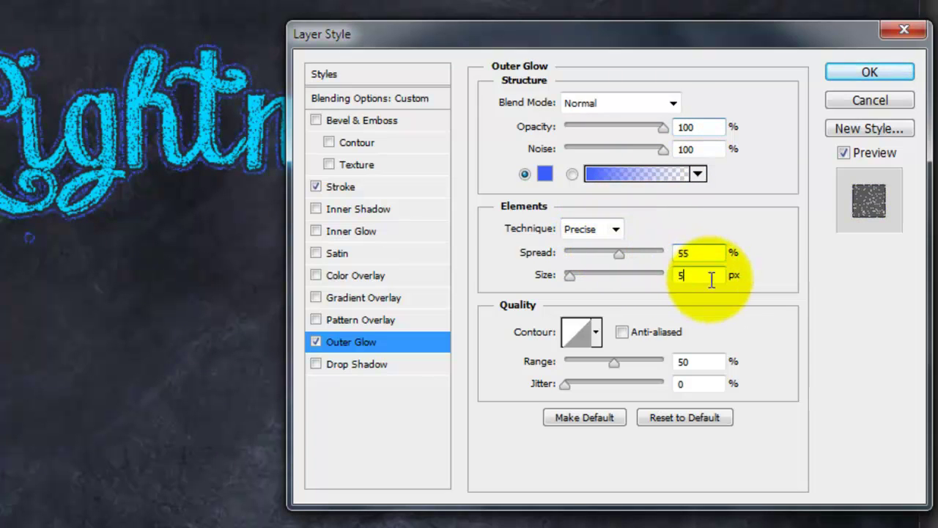
key(BackSpace)
text(10)
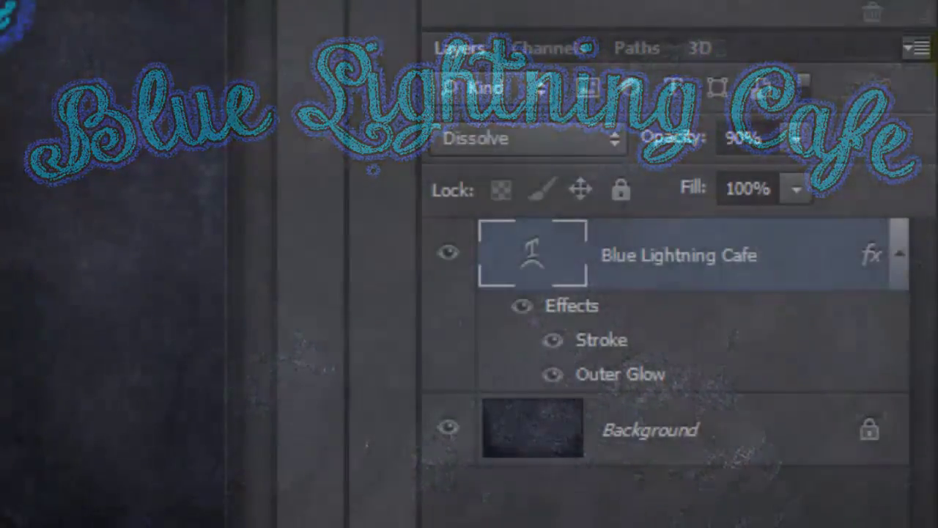
Convert the title layer to a Smart Object and set its blending to Normal
click(912, 52)
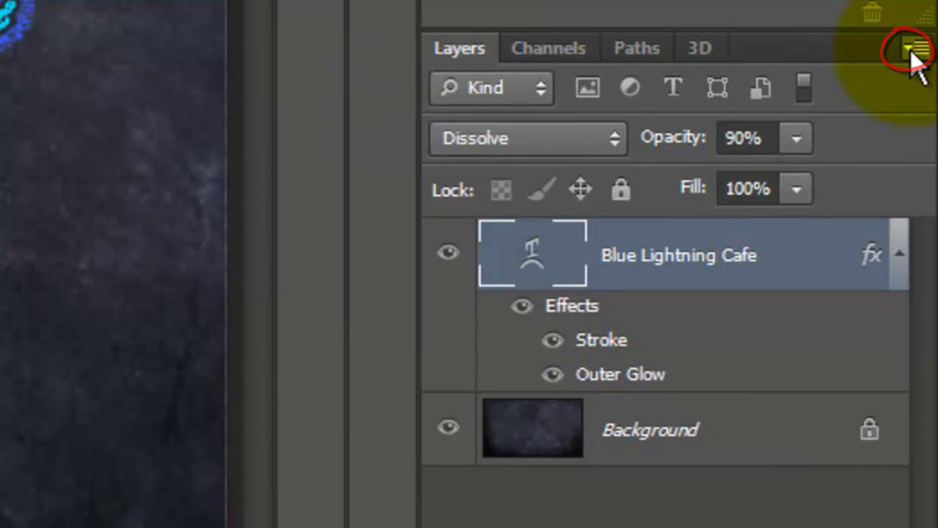
click(912, 50)
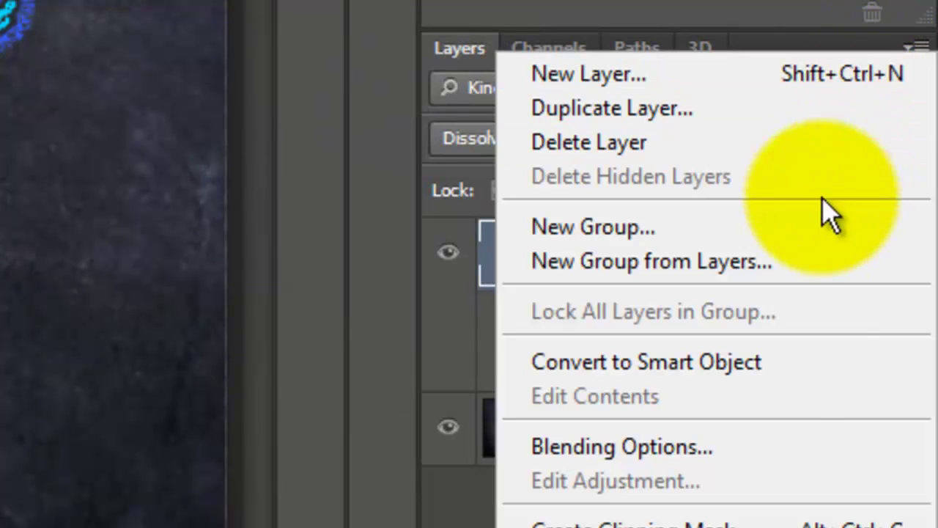
click(783, 370)
click(608, 139)
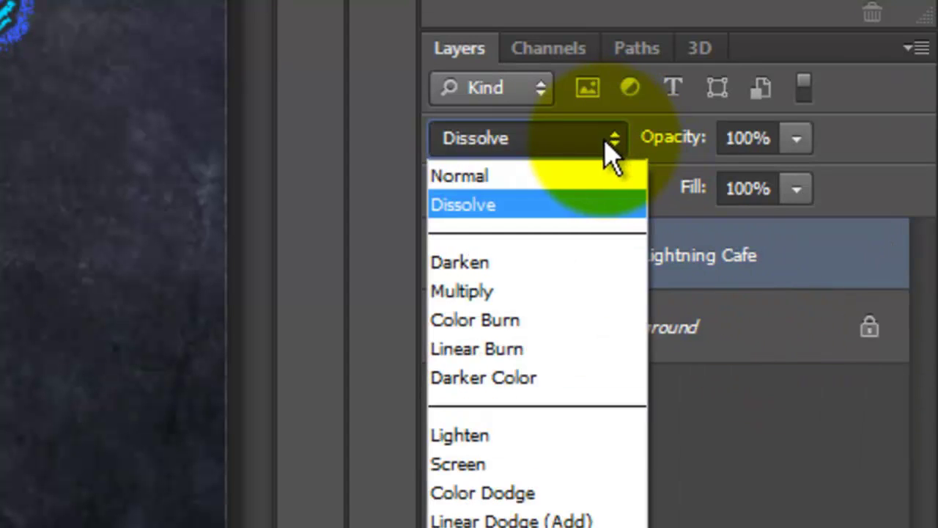
click(569, 175)
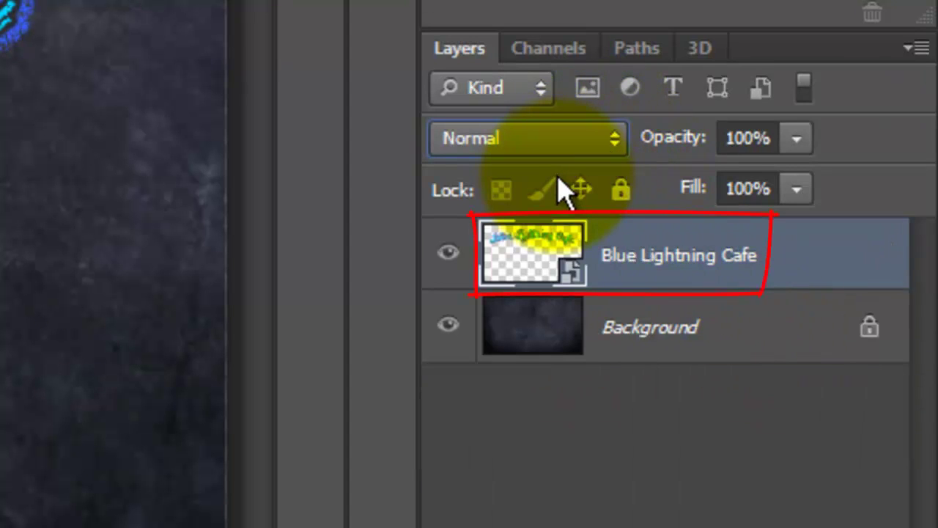
Duplicate the title layer with Ctrl+J and set the copy to Soft Light
key(ctrl+j)
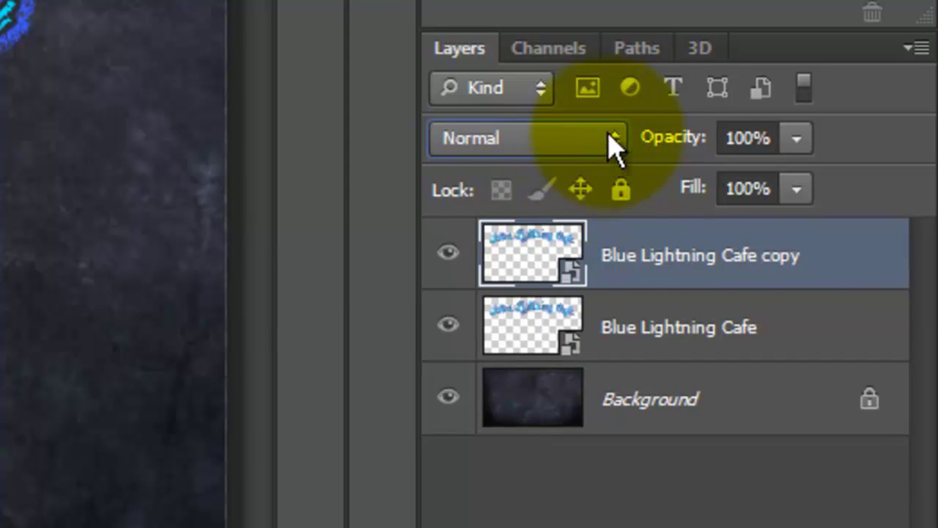
click(615, 139)
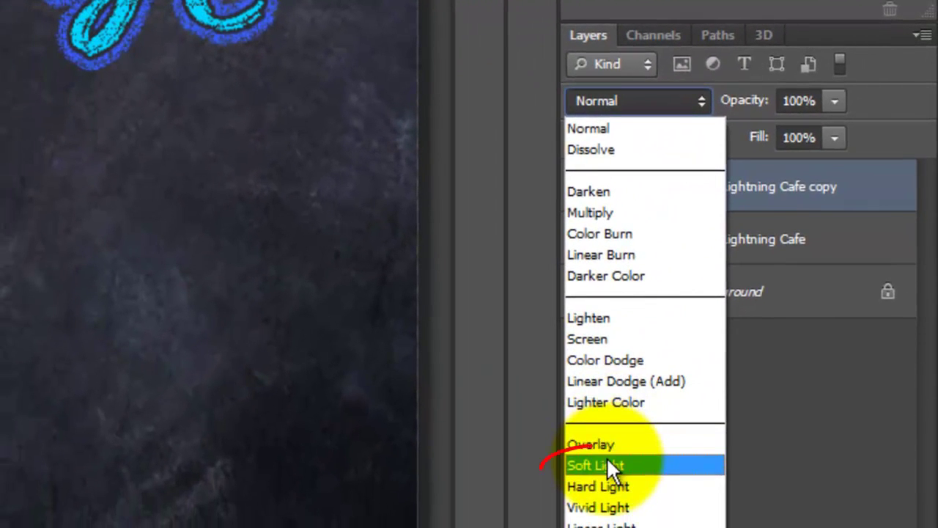
click(607, 463)
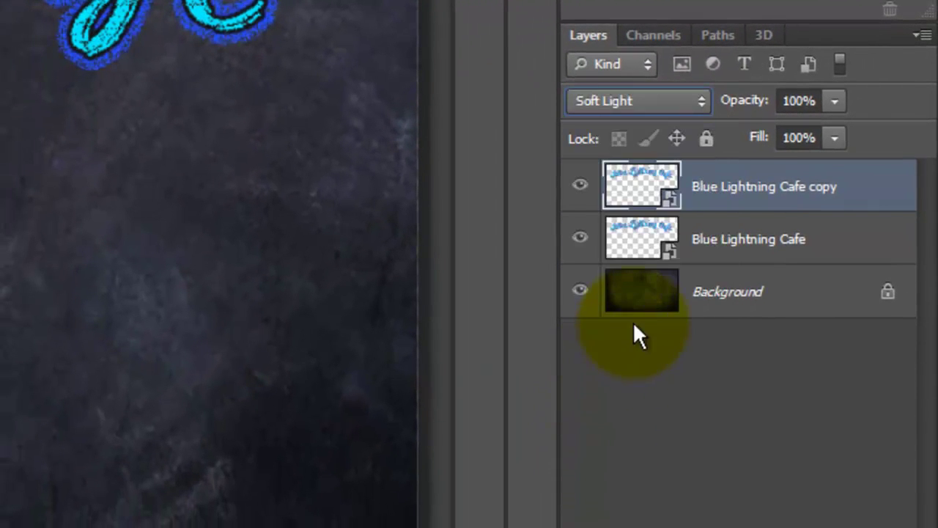
Apply a 0.5 px Gaussian Blur filter to the original Blue Lightning Cafe smart object
click(626, 242)
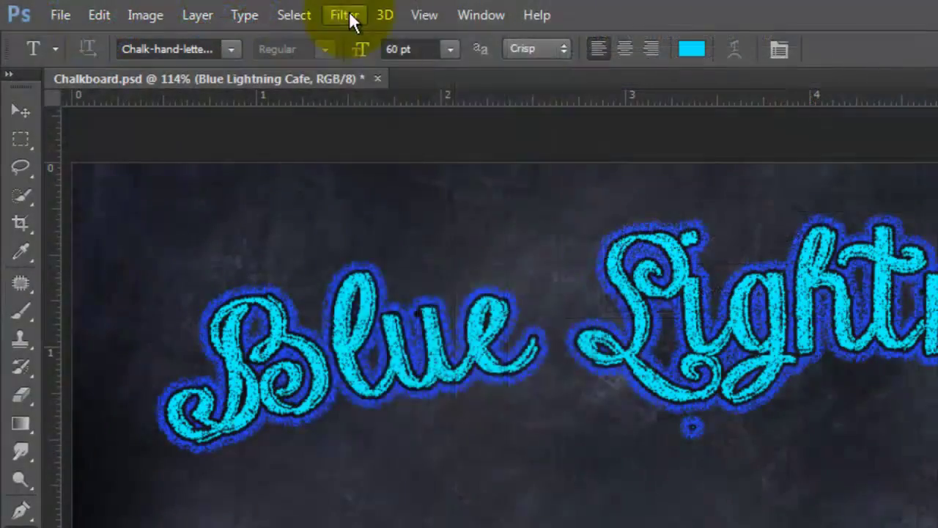
click(347, 14)
mouse_move(368, 229)
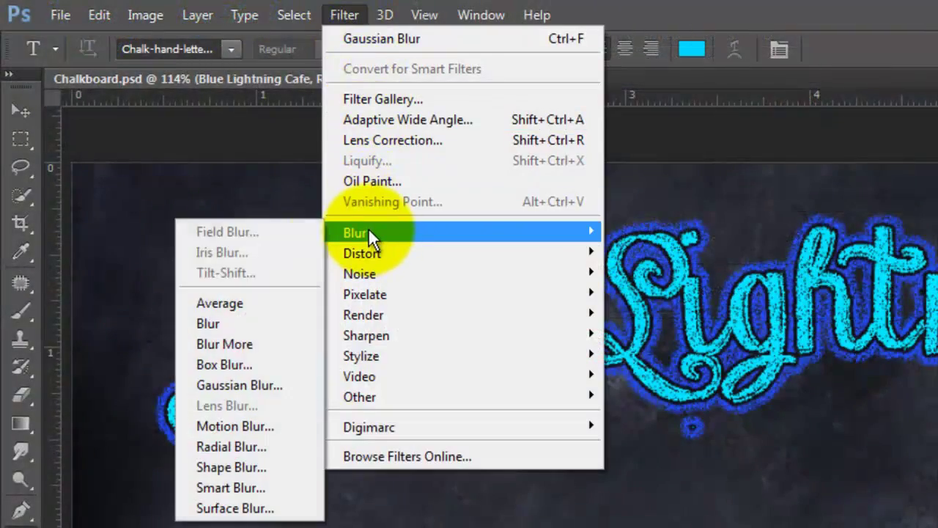
click(250, 383)
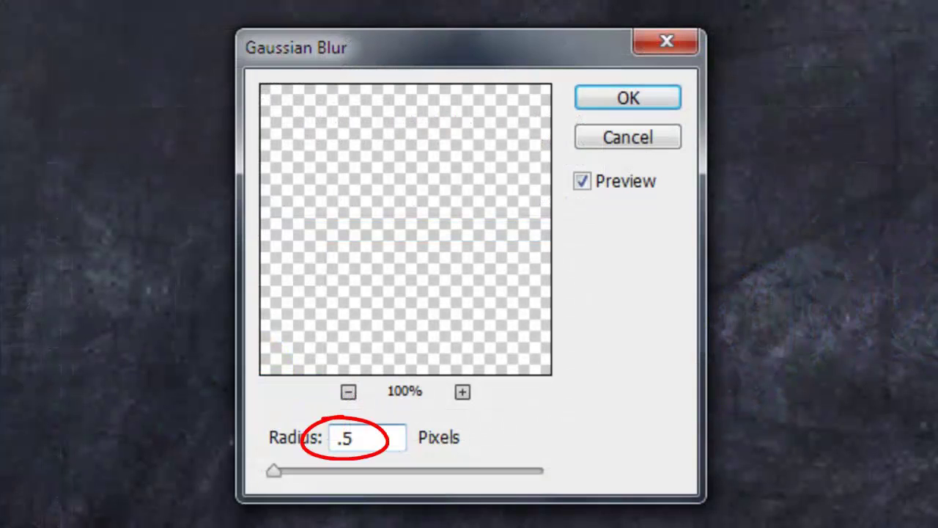
click(632, 97)
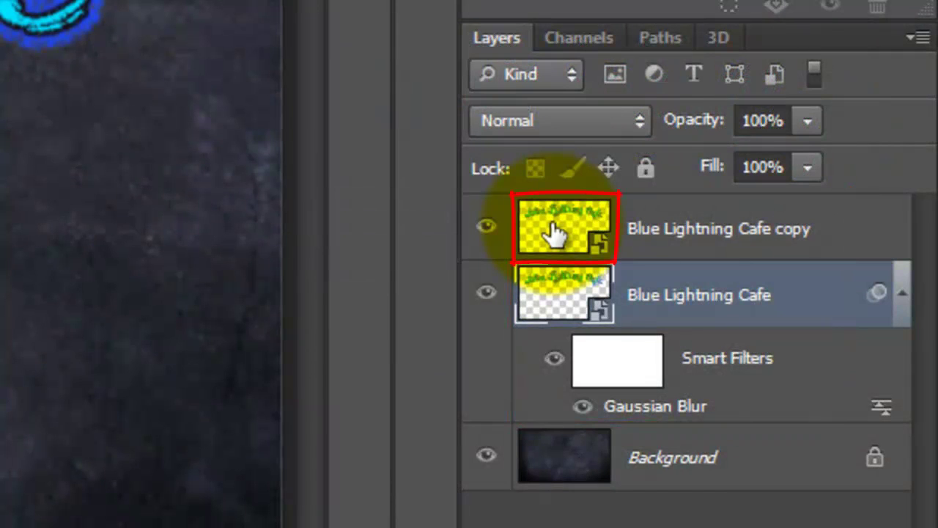
Group both Cafe layers, name the group CAFE, and attach a layer mask
shift+click(555, 233)
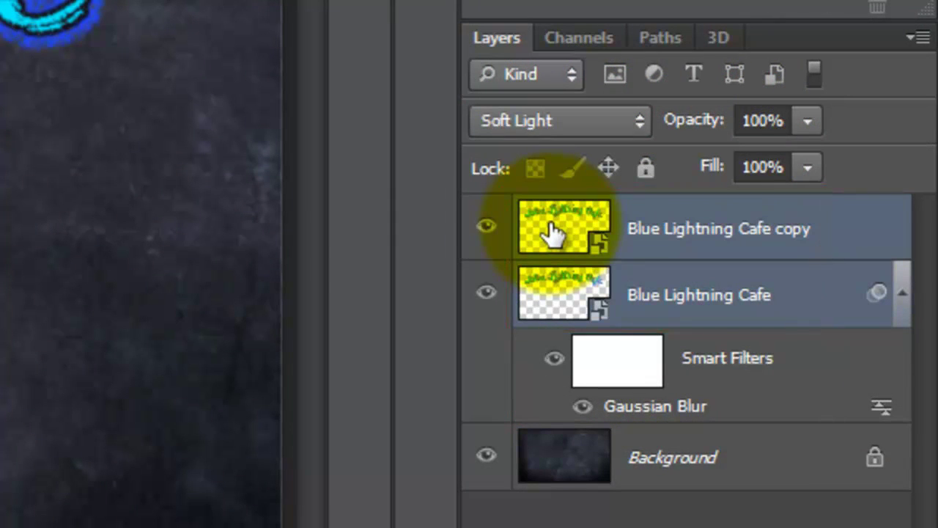
key(ctrl+g)
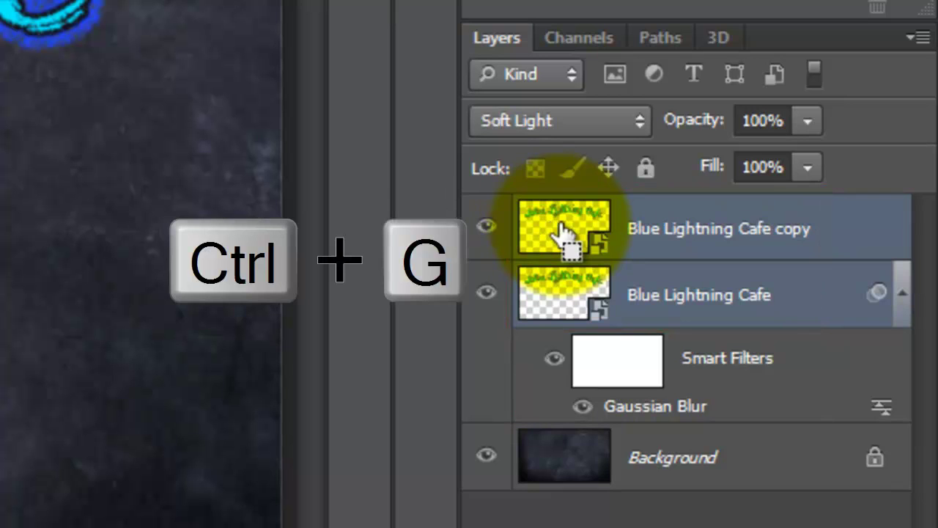
double_click(616, 216)
text(C)
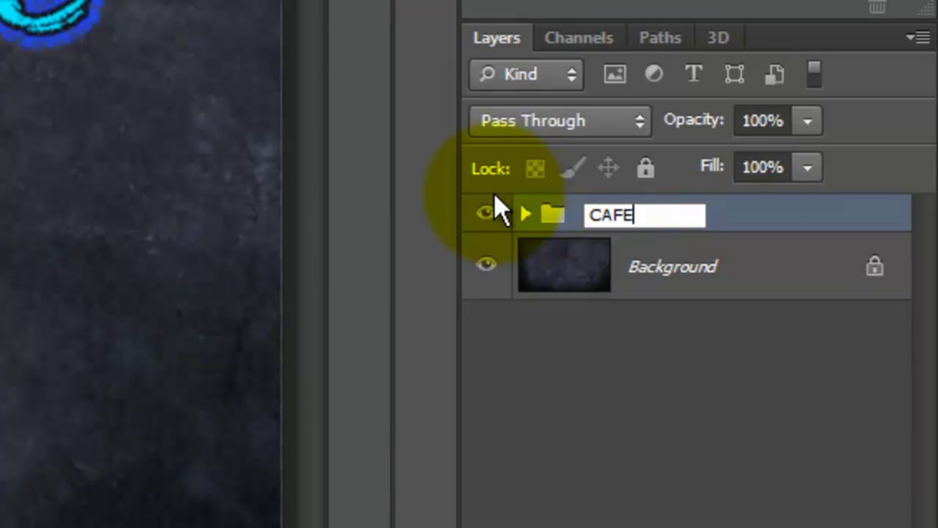
text(AFE)
key(Return)
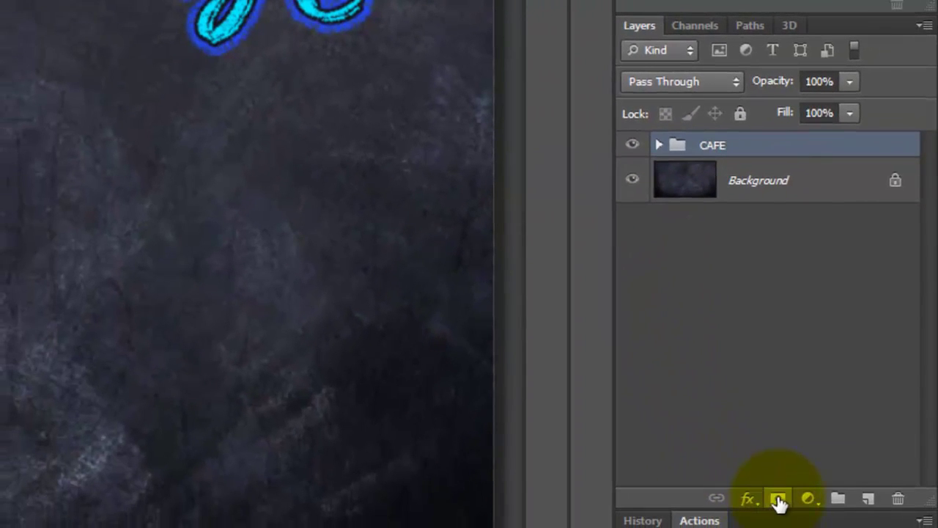
click(779, 500)
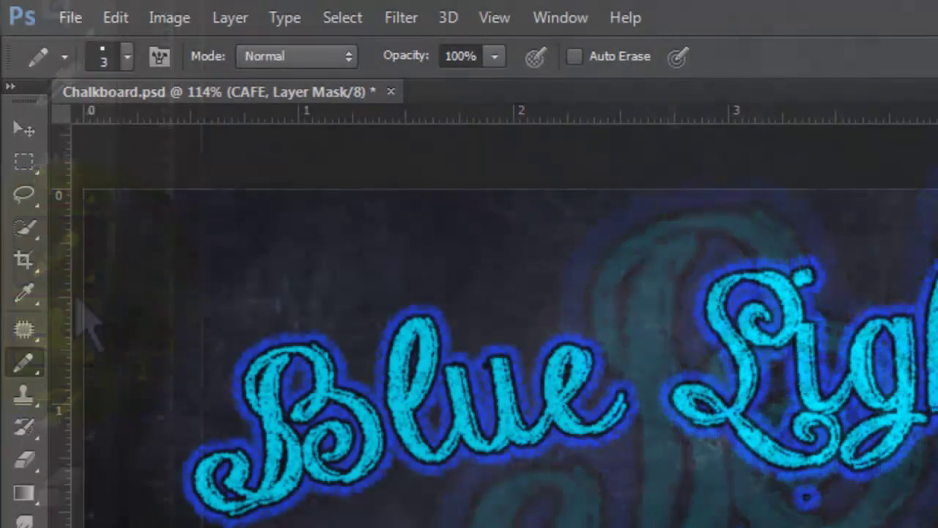
click(126, 57)
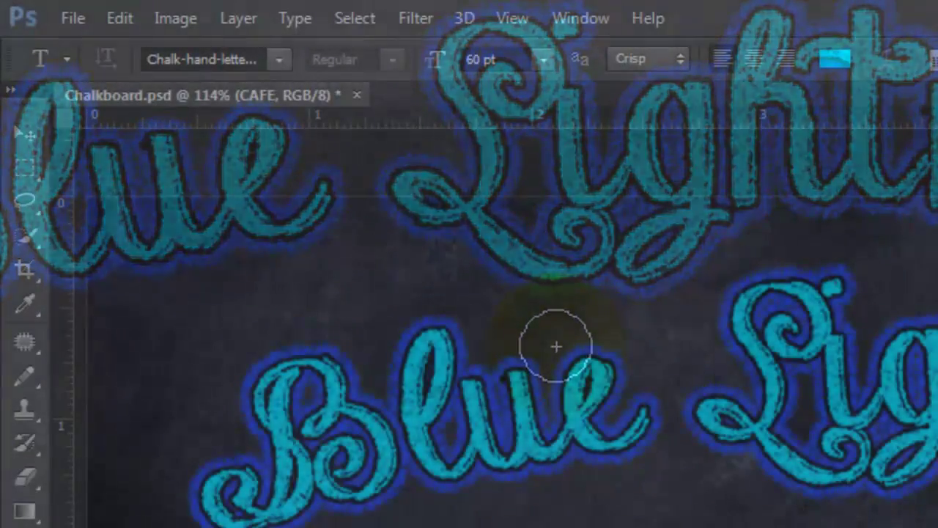
Type 'Blue Plate Special' and '$1.99' on two centred lines in white DK Crayon Crumble
click(273, 56)
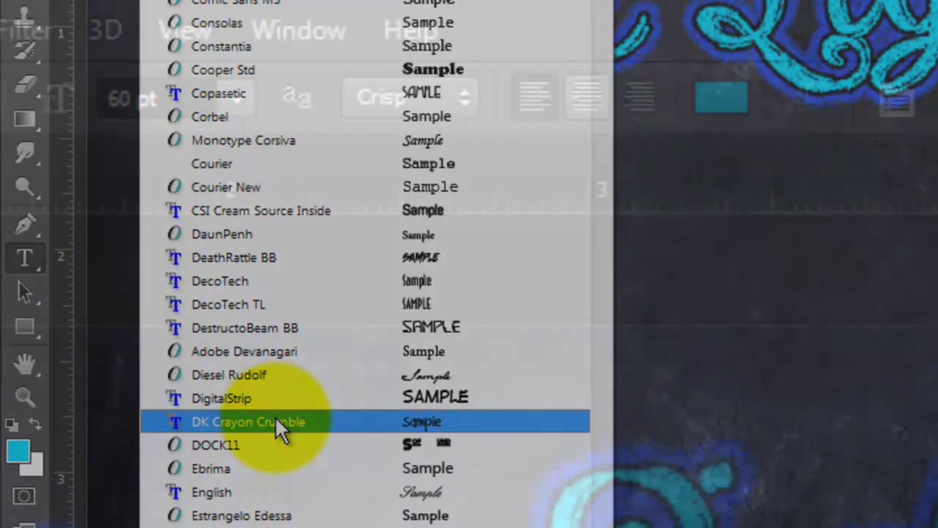
click(277, 422)
click(587, 99)
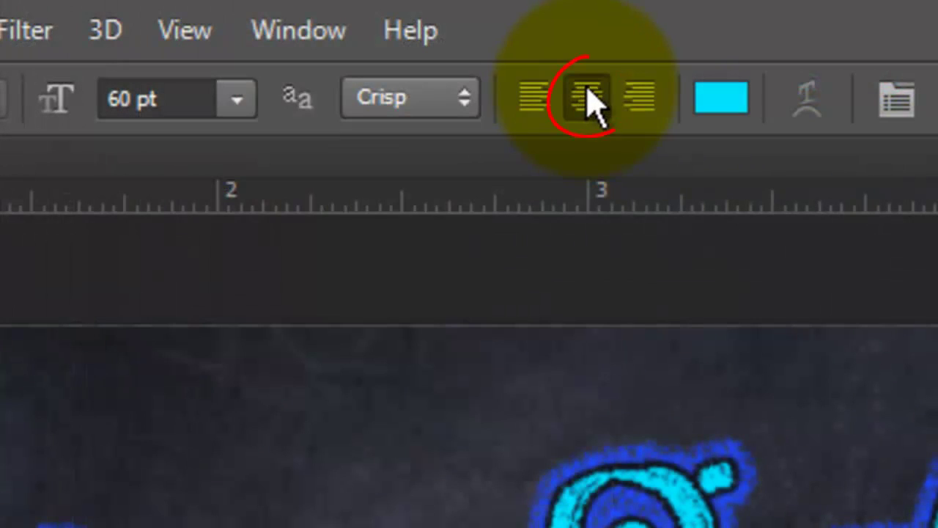
click(722, 108)
click(110, 108)
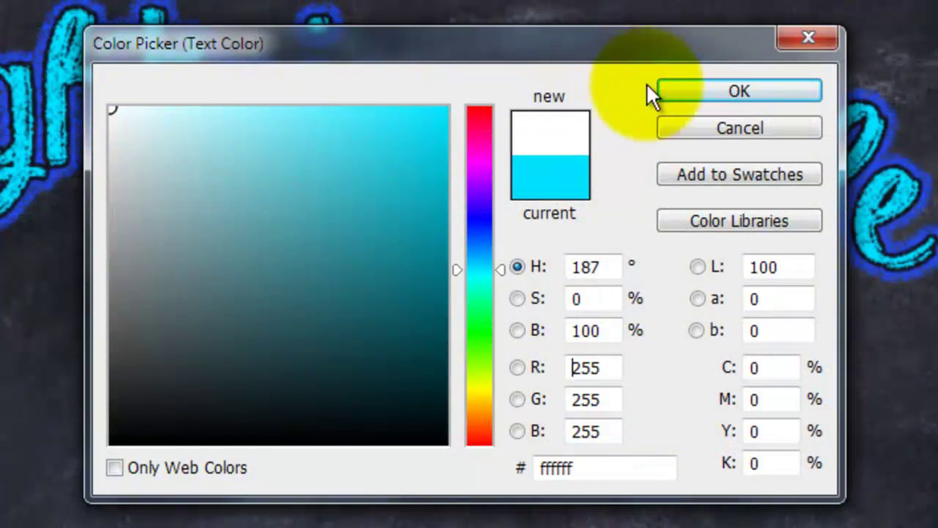
click(701, 90)
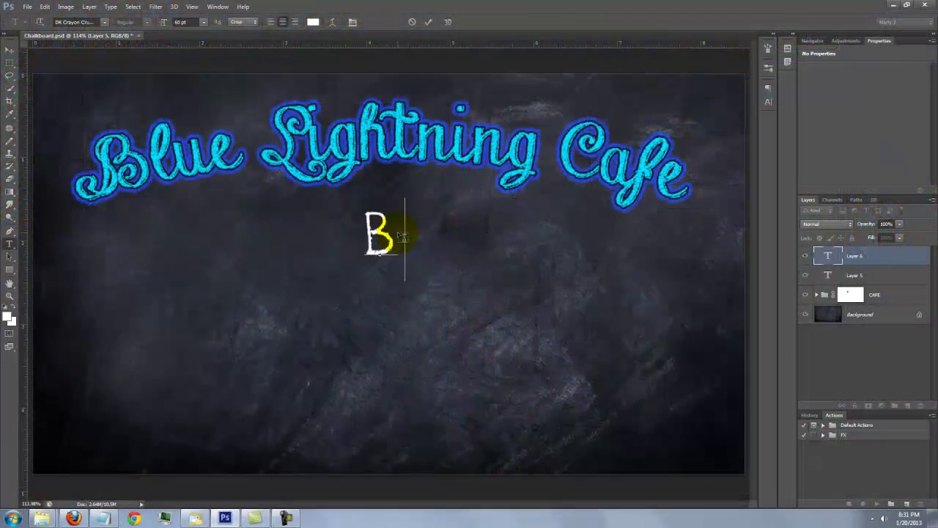
text(lue Plate)
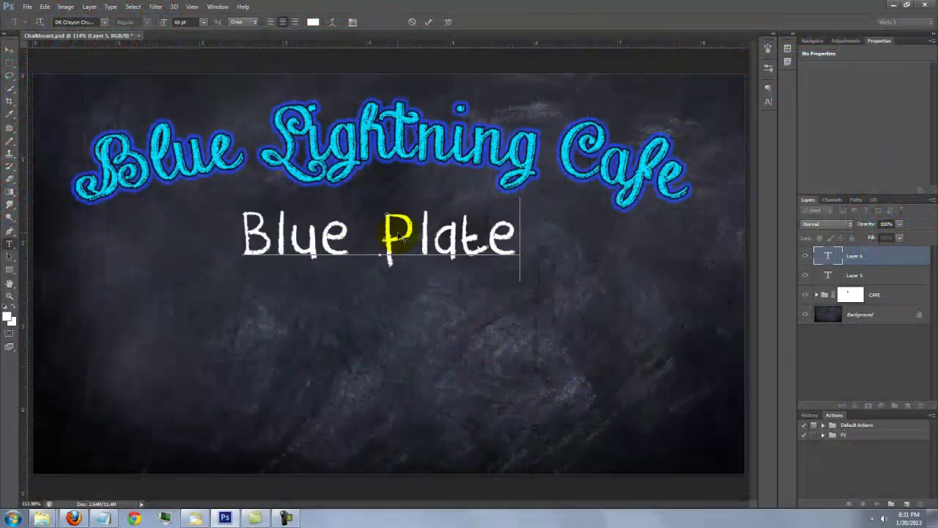
text( Special)
key(Return)
text($1.99)
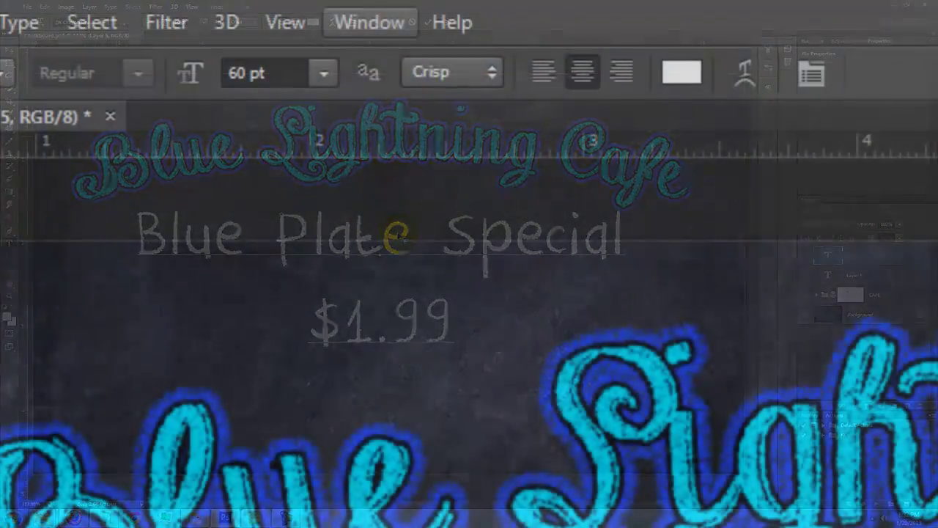
Enlarge the menu text to about 82 pt, set leading to 80.32 pt, and nudge it down
click(218, 7)
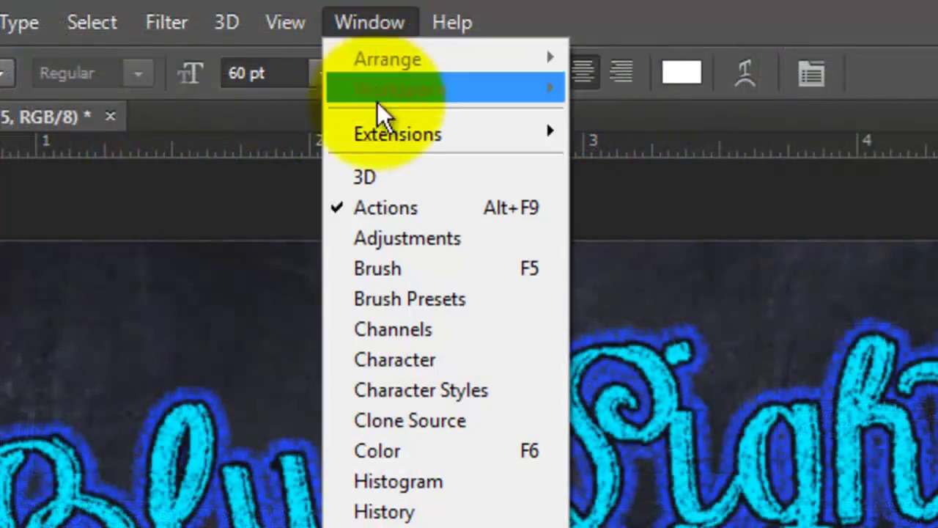
click(387, 362)
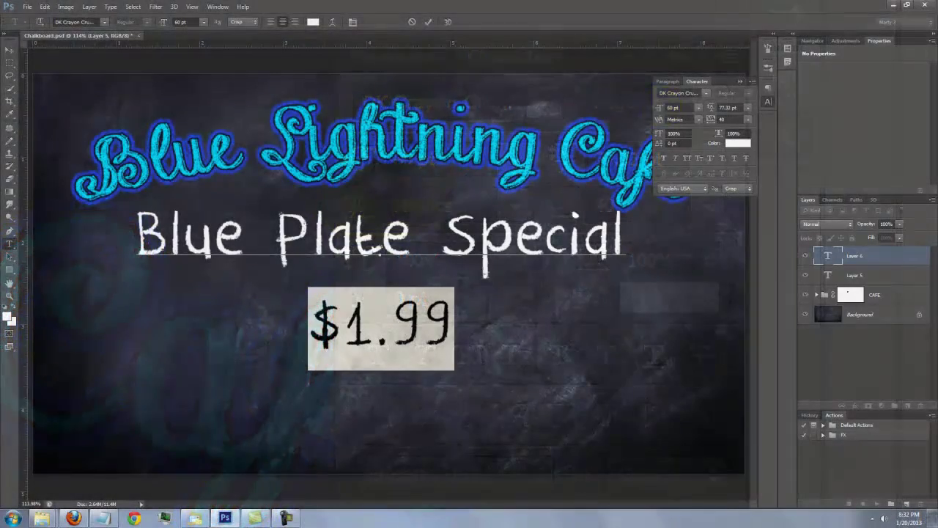
drag(377, 169, 408, 163)
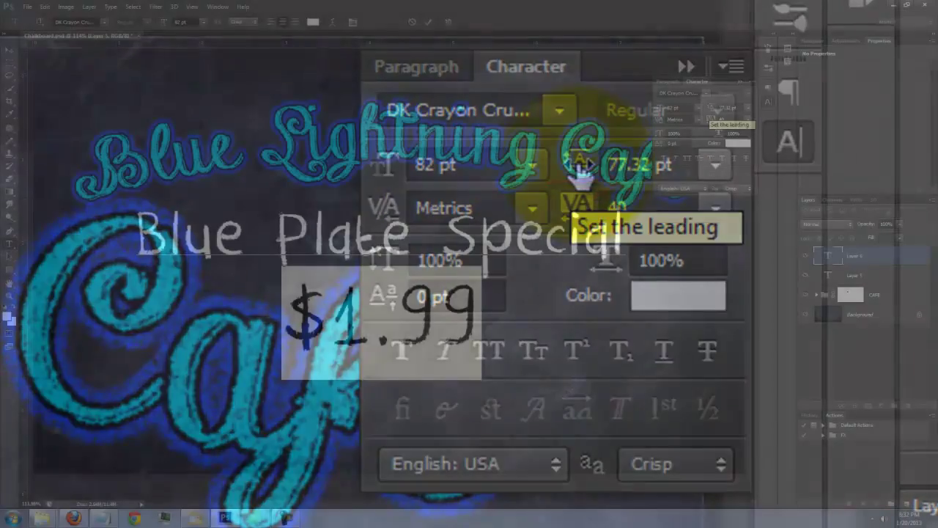
drag(580, 168, 616, 175)
drag(721, 110, 702, 114)
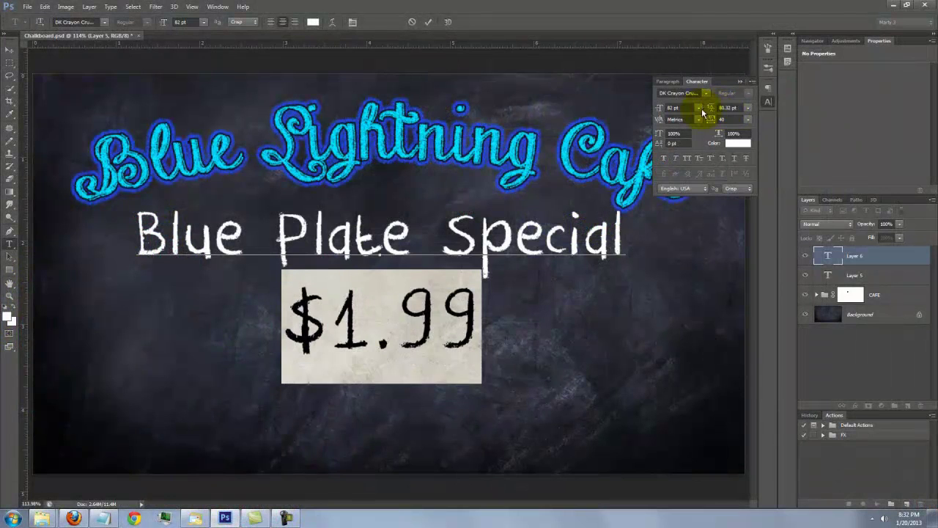
click(12, 51)
drag(375, 237, 372, 250)
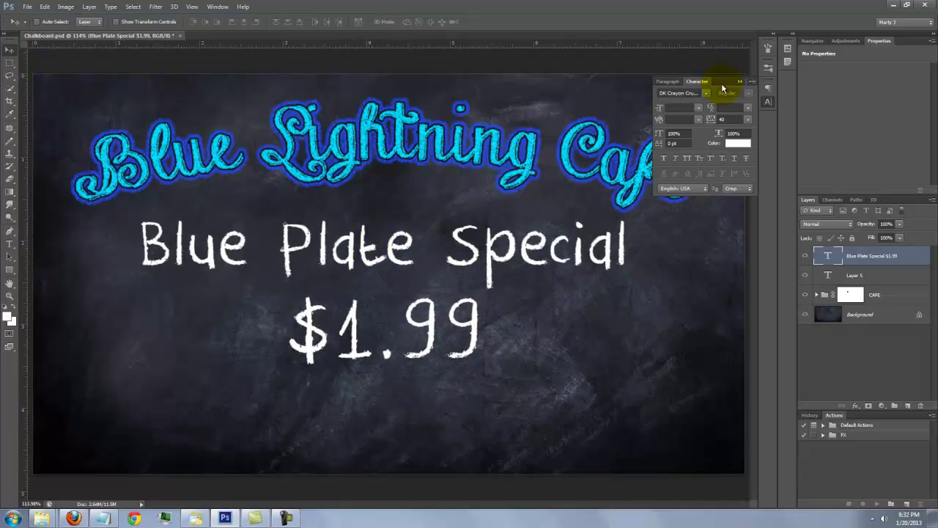
click(740, 82)
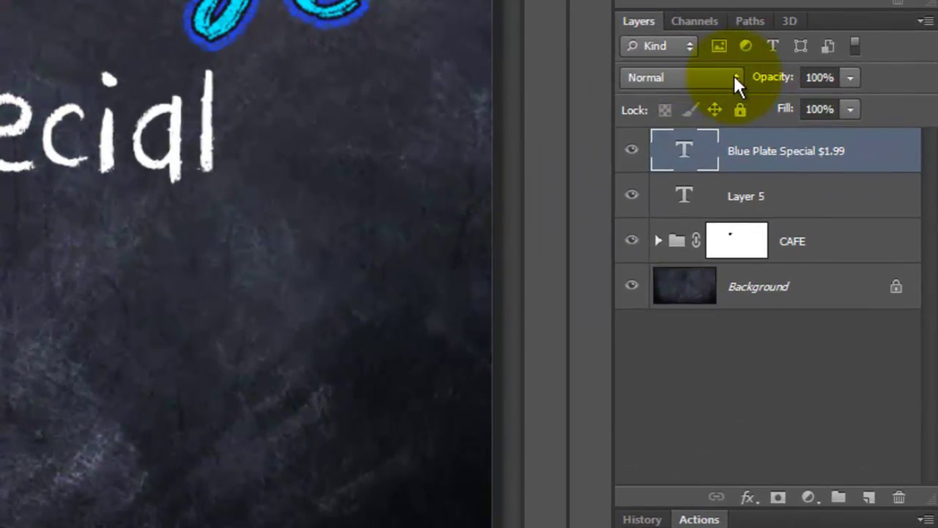
Set the Blue Plate Special layer to Dissolve blending at 95% opacity
click(736, 78)
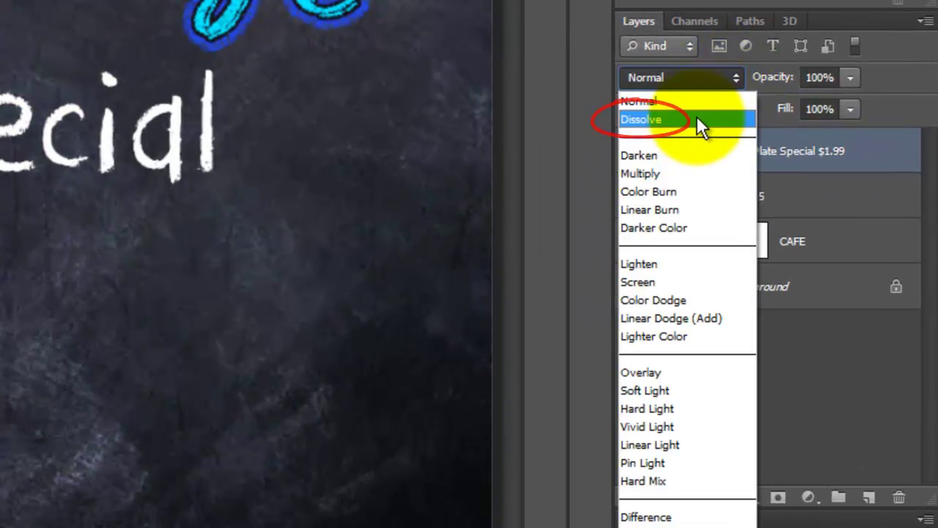
click(698, 119)
click(818, 78)
text(95)
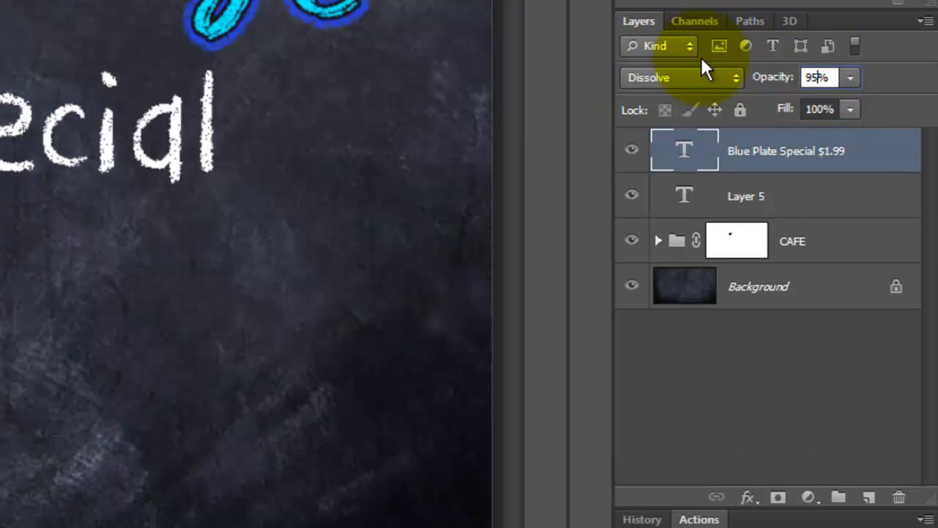
key(Return)
Add a 1 px white Stroke effect to the Blue Plate Special text
click(748, 498)
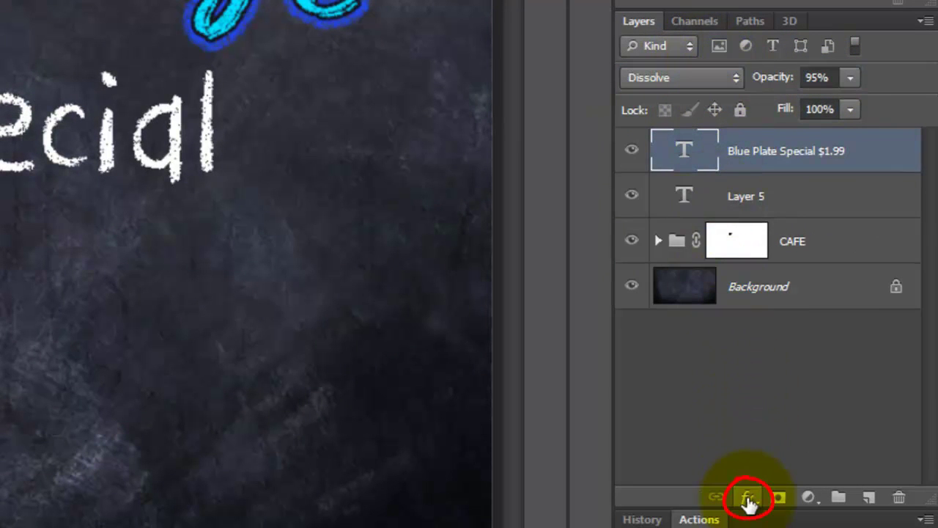
click(778, 281)
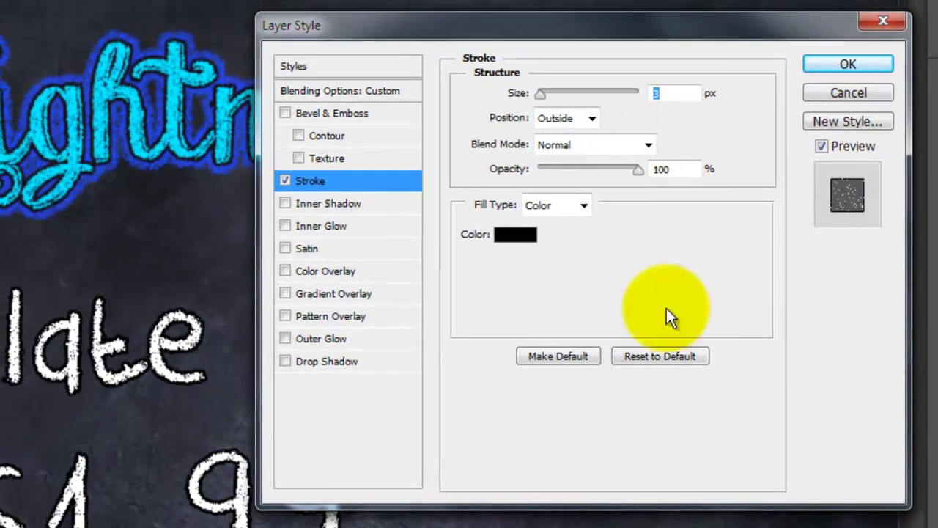
click(520, 238)
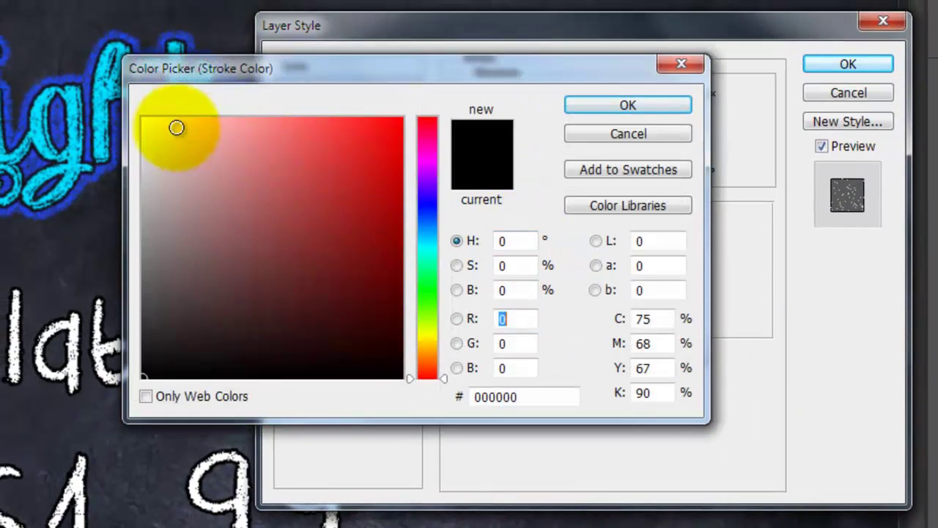
drag(173, 125, 101, 90)
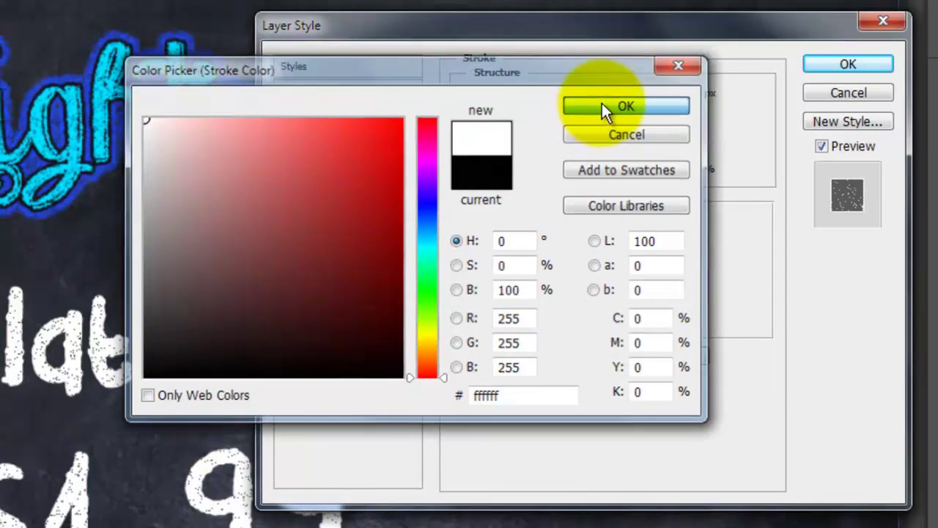
click(601, 102)
double_click(673, 93)
text(1)
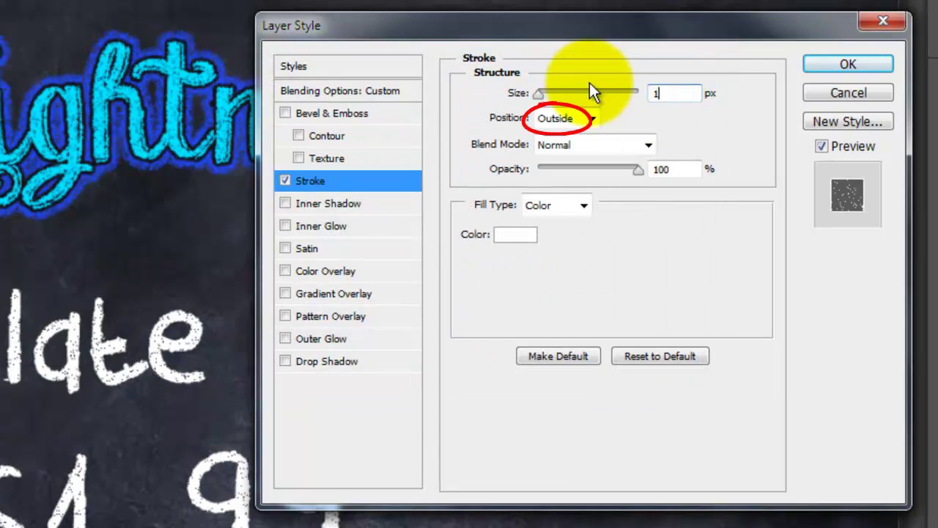
Set the stroke's blending to Dissolve at 25% opacity
click(592, 144)
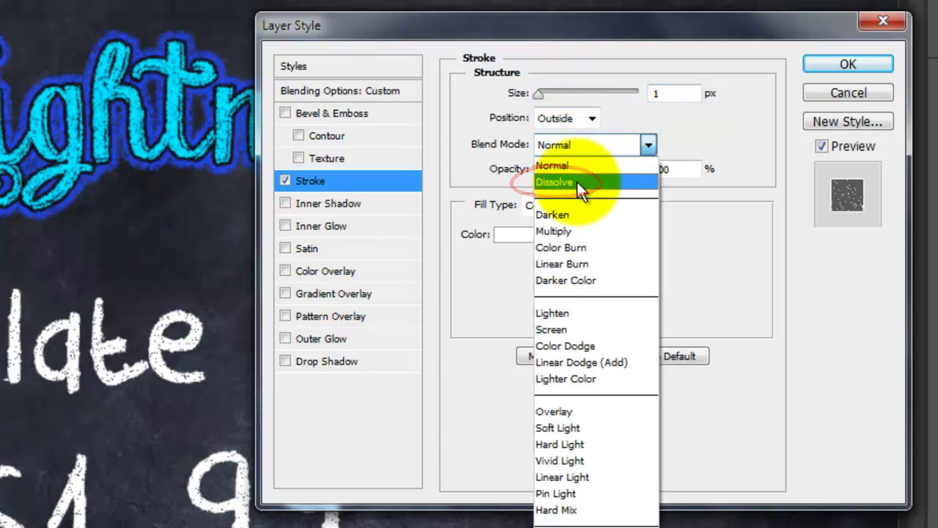
click(580, 183)
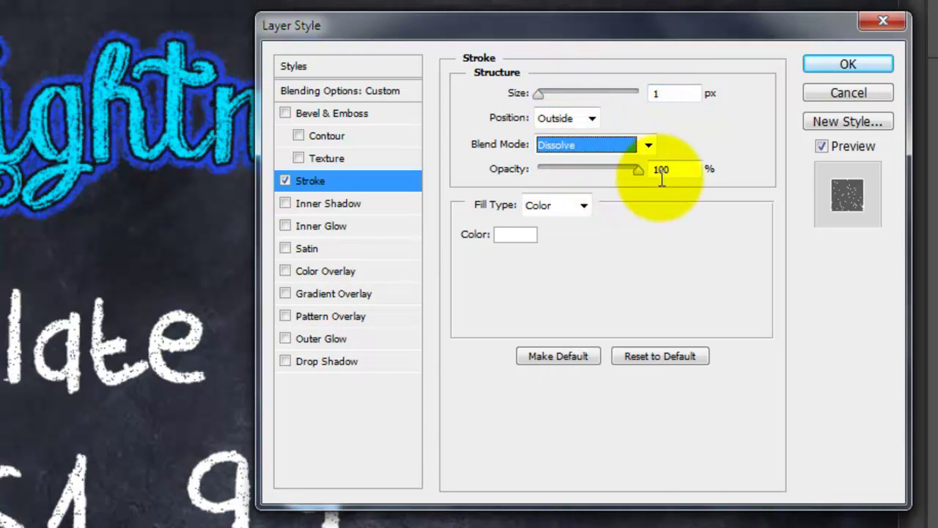
double_click(664, 168)
Add a magenta f114da Outer Glow with Normal blend, 100% opacity and 100% noise
text(25)
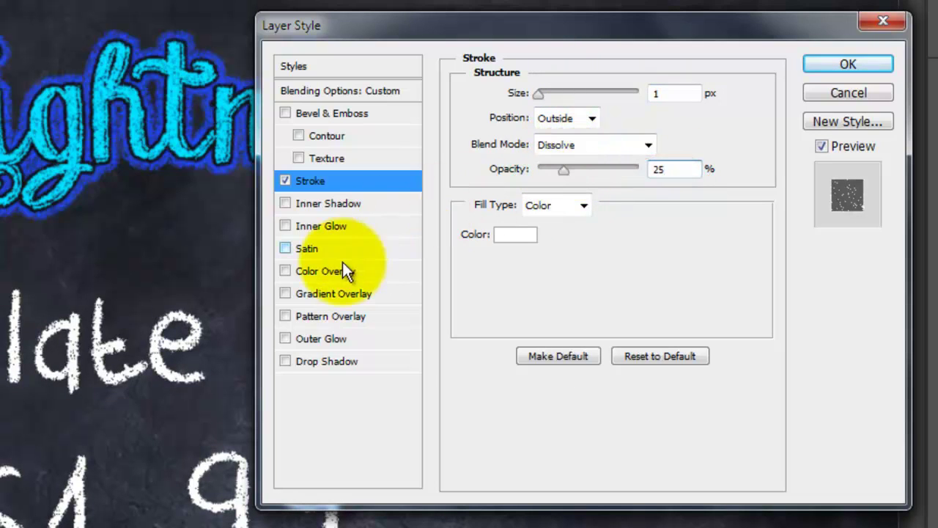
click(317, 338)
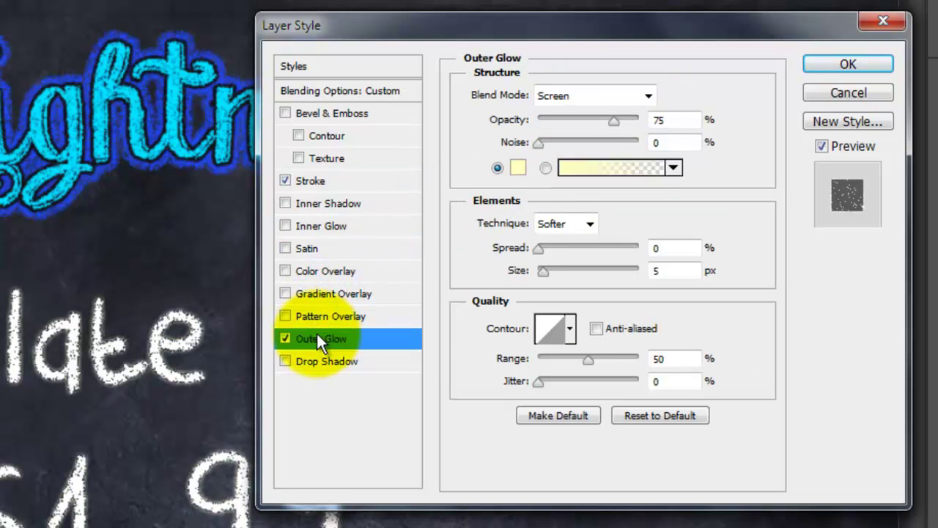
click(518, 170)
click(503, 390)
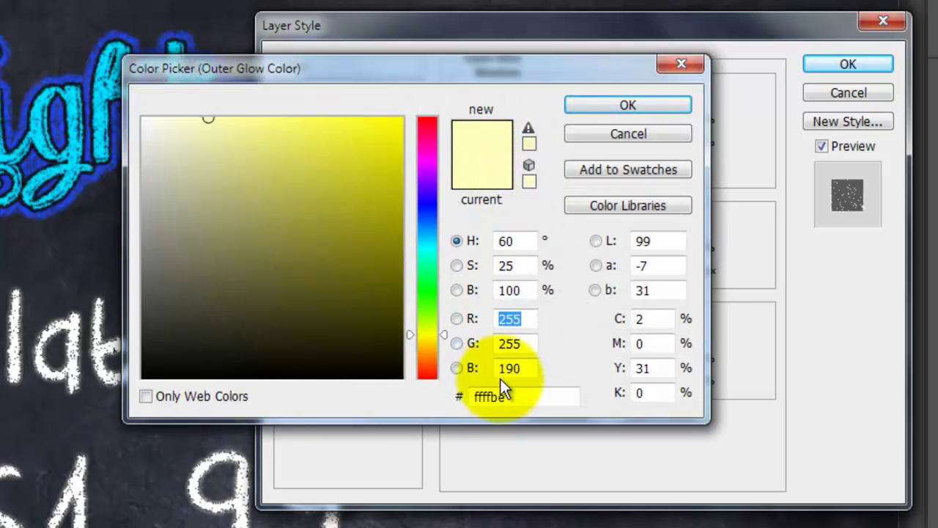
text(f114da)
click(597, 105)
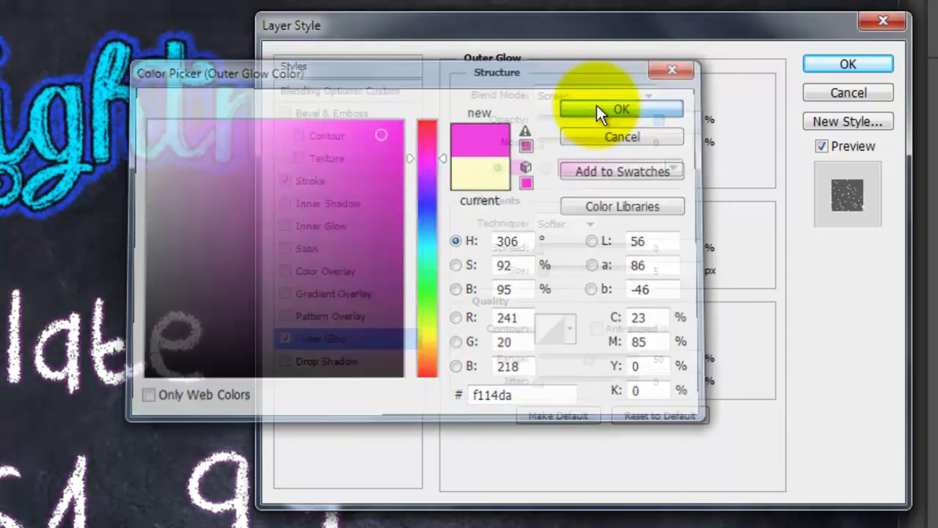
click(601, 93)
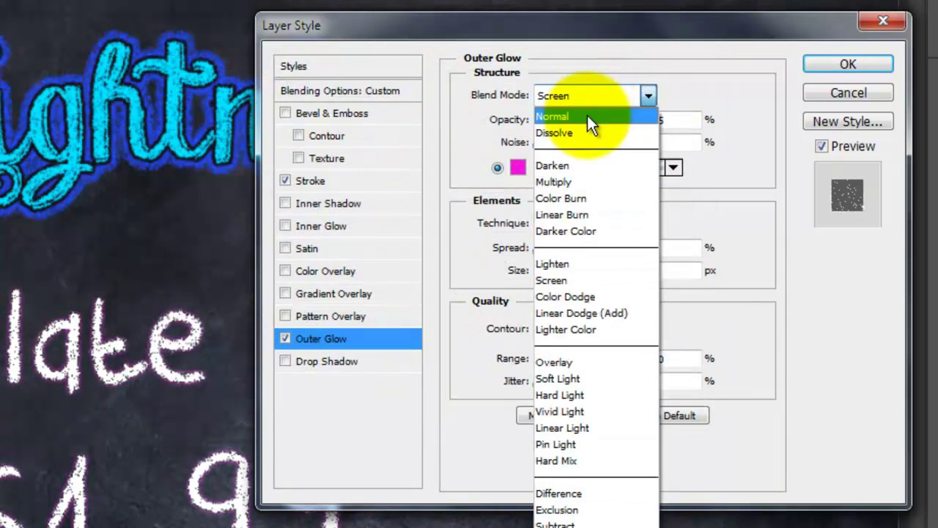
click(589, 115)
drag(589, 119, 618, 122)
drag(541, 142, 660, 150)
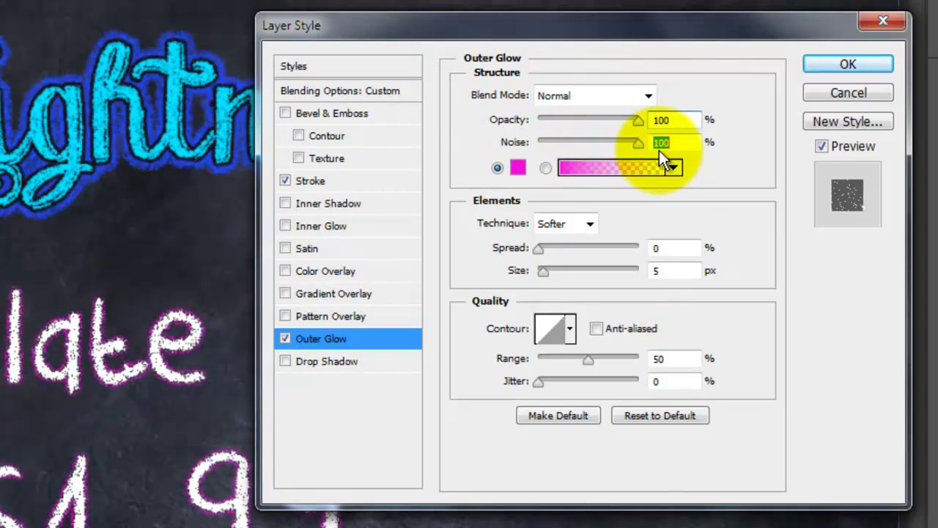
Set the glow to Precise technique, 54% spread, 18 px size and the Cone contour
click(589, 223)
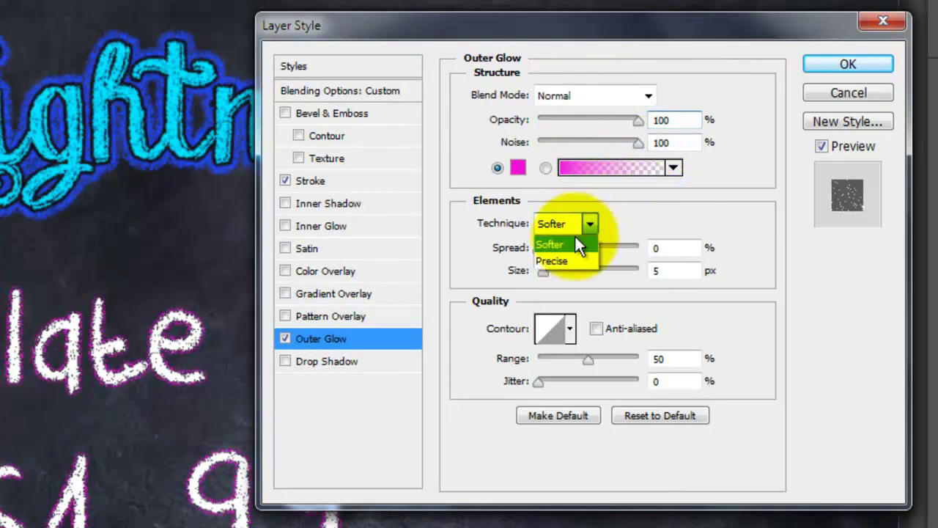
click(574, 260)
click(655, 249)
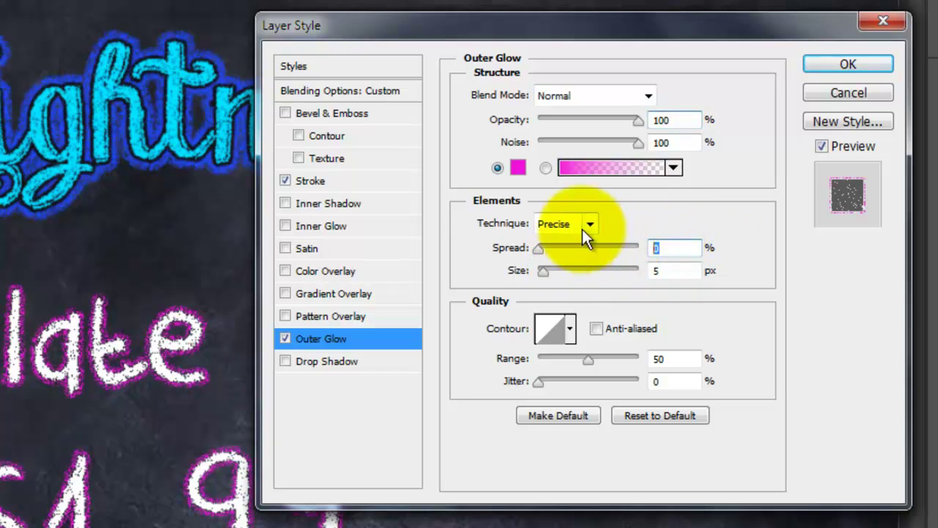
text(54)
click(654, 271)
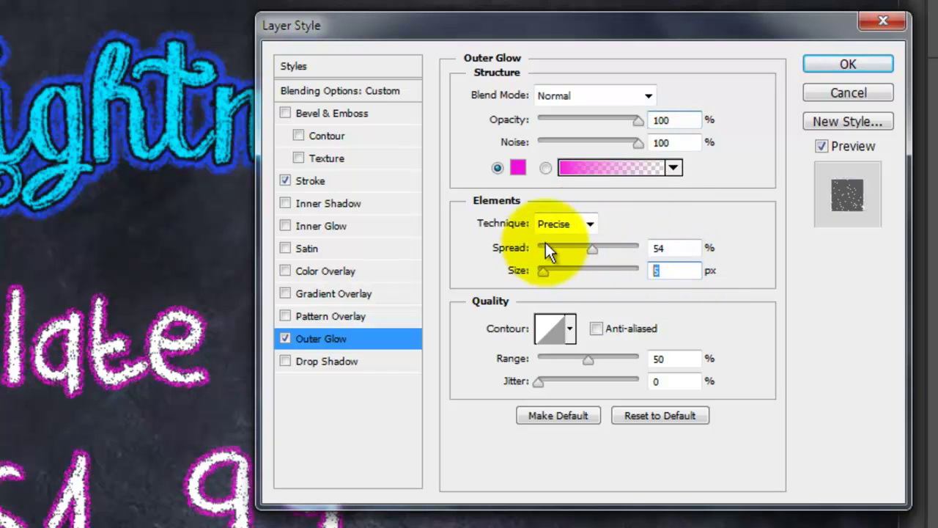
text(18)
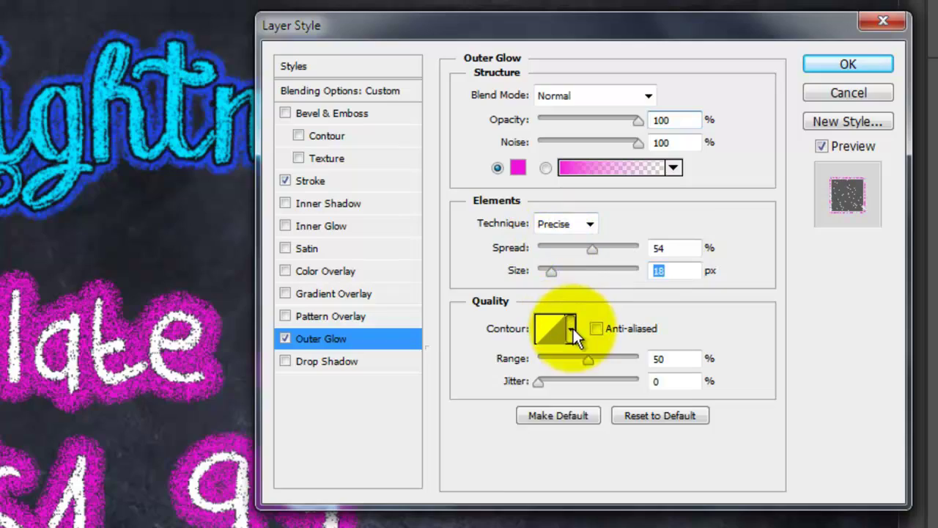
click(574, 329)
click(527, 418)
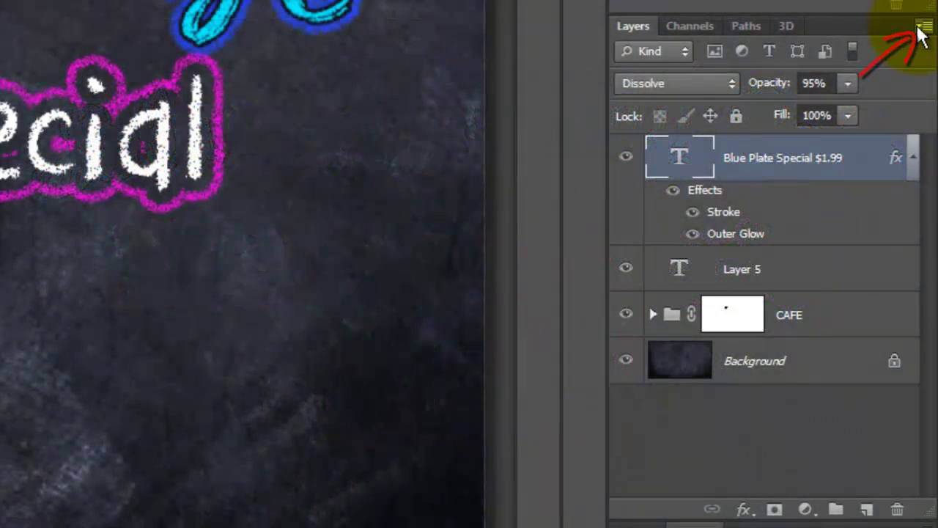
Convert the Blue Plate Special text to a Normal smart object and add a Soft Light duplicate
click(921, 29)
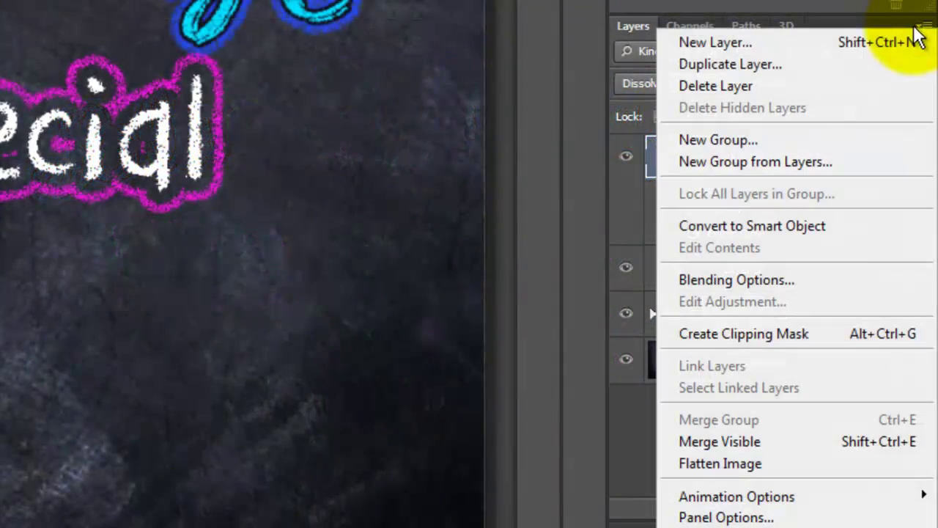
click(838, 234)
click(726, 83)
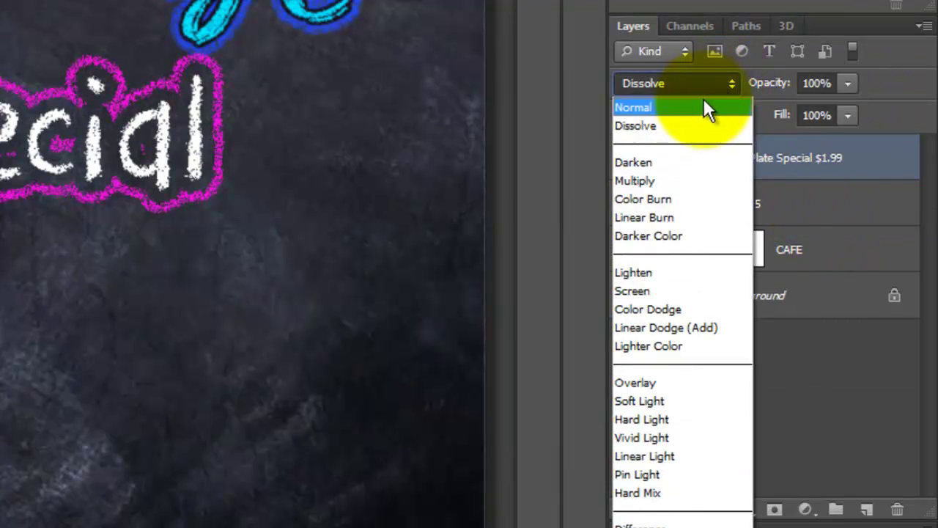
click(699, 107)
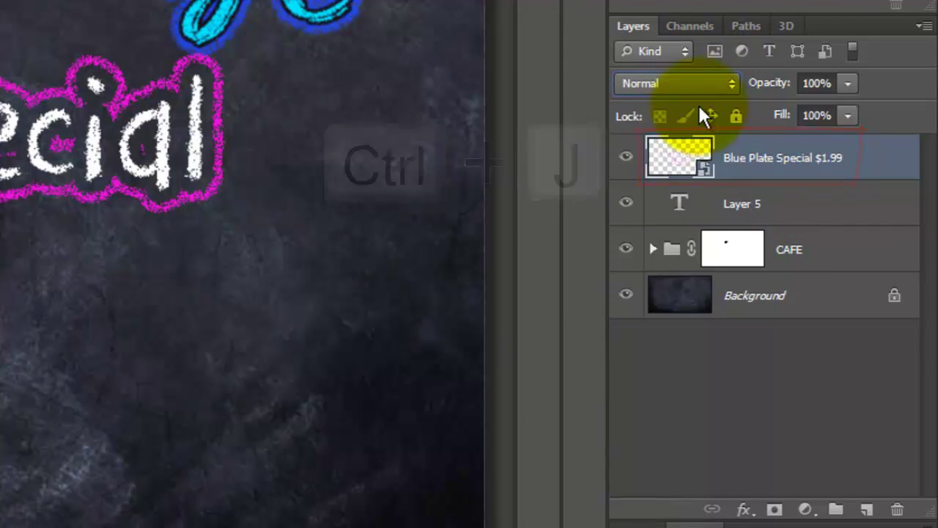
key(ctrl+j)
click(696, 83)
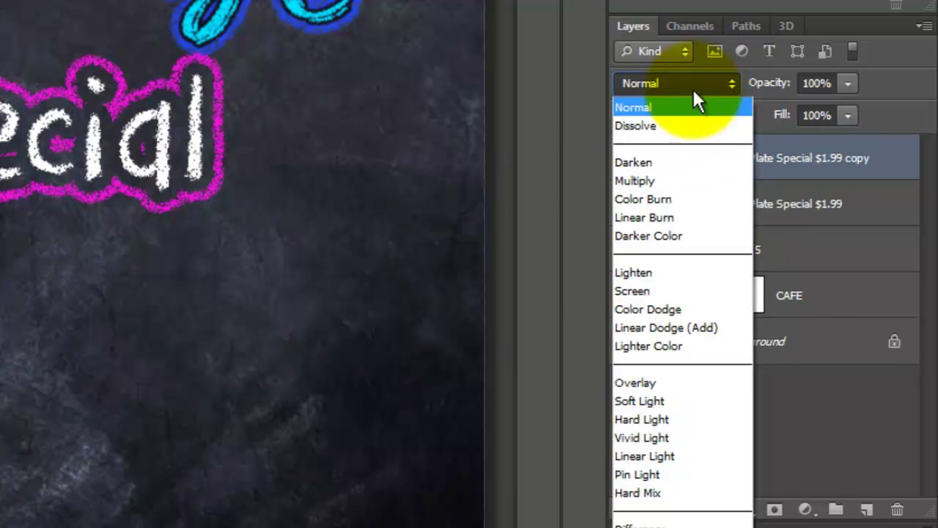
click(662, 401)
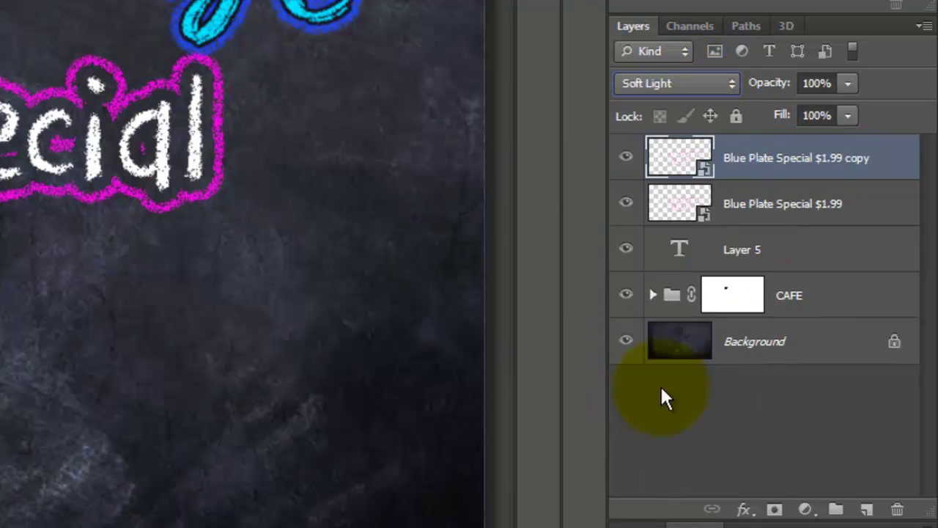
Apply a 0.3-pixel Gaussian Blur to the original Blue Plate Special $1.99 layer
click(684, 205)
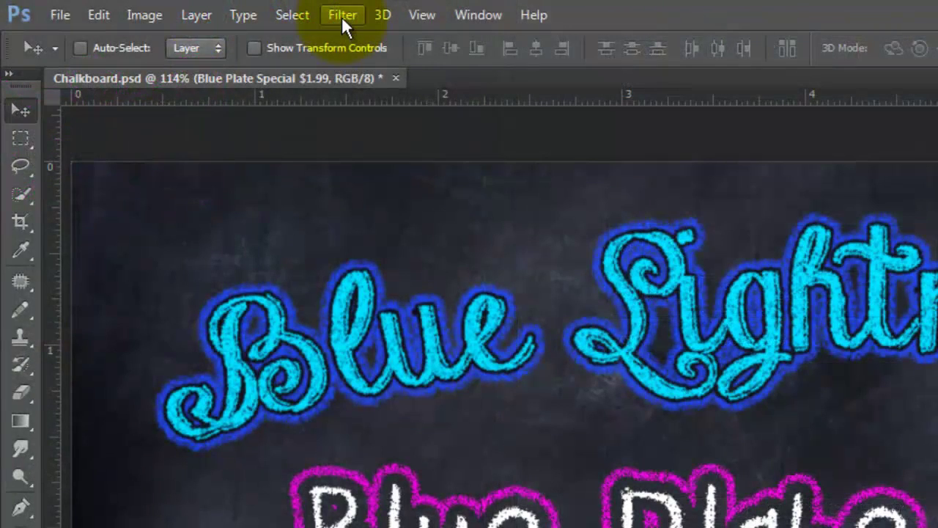
click(343, 16)
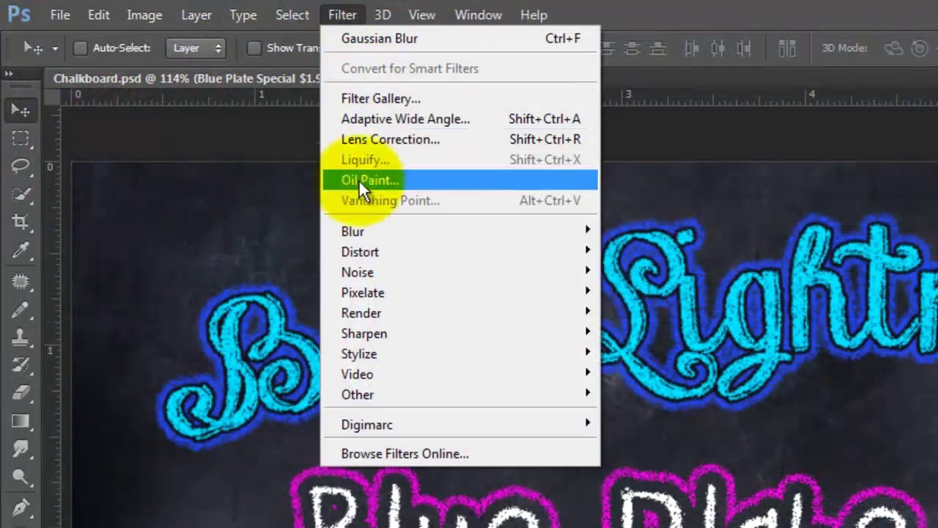
mouse_move(359, 231)
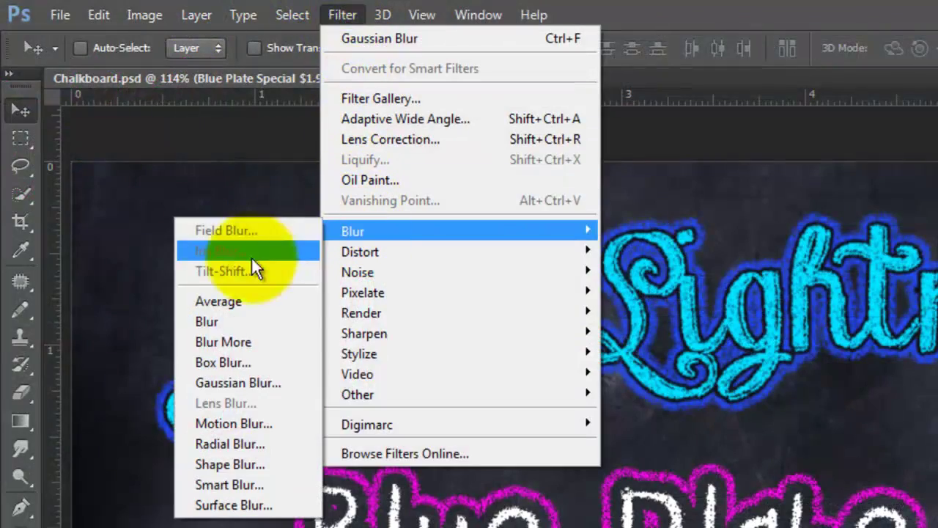
click(240, 382)
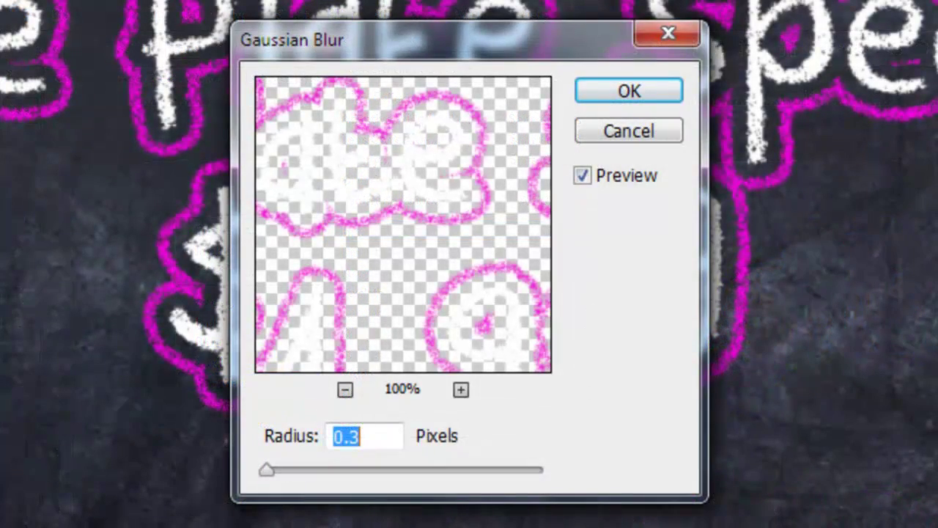
click(629, 91)
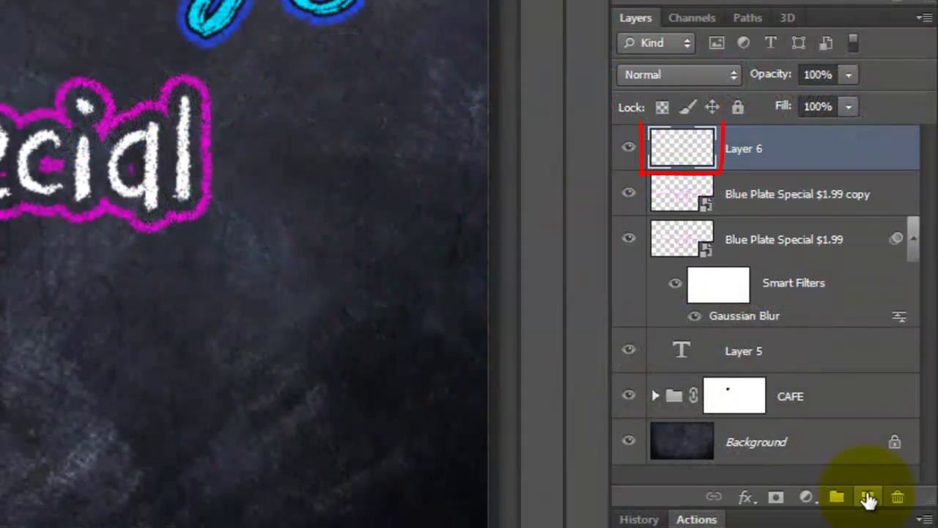
Set the new layer to Dissolve and replace the current brushes with the M Brushes set
click(723, 73)
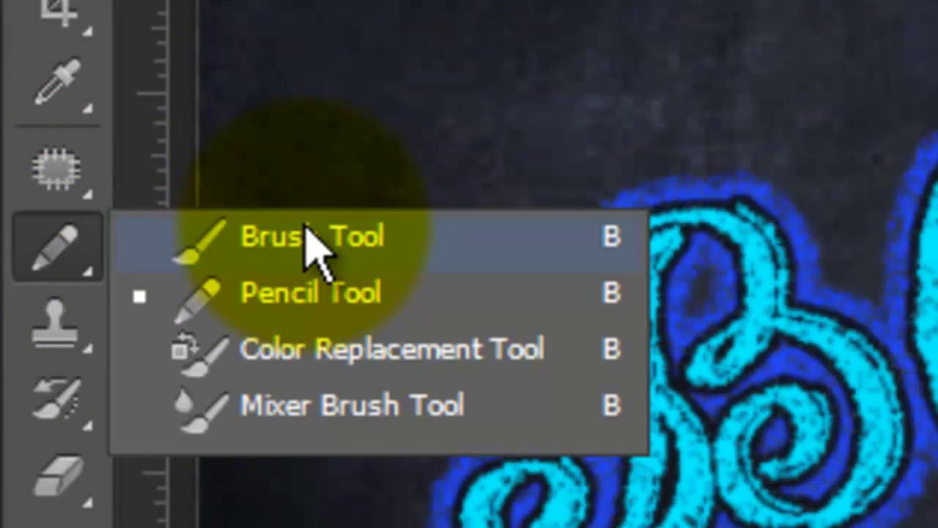
click(311, 236)
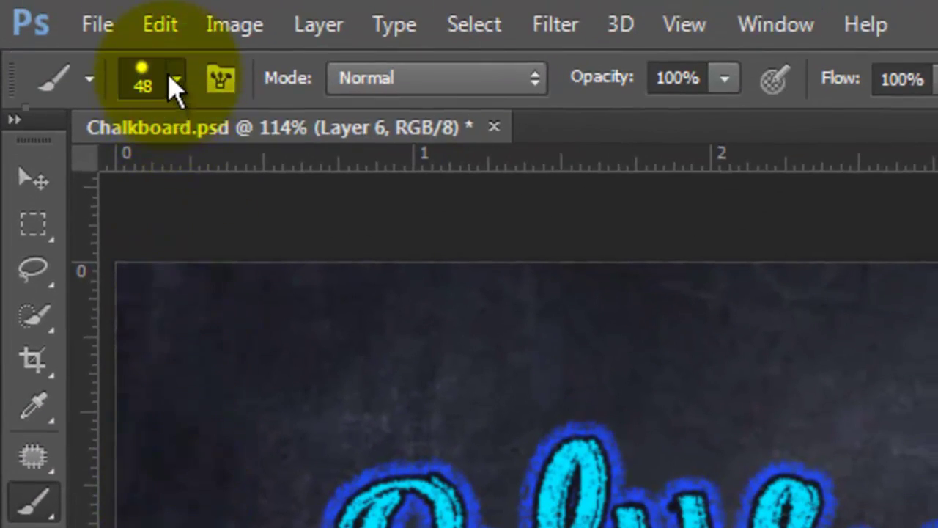
click(176, 81)
click(527, 139)
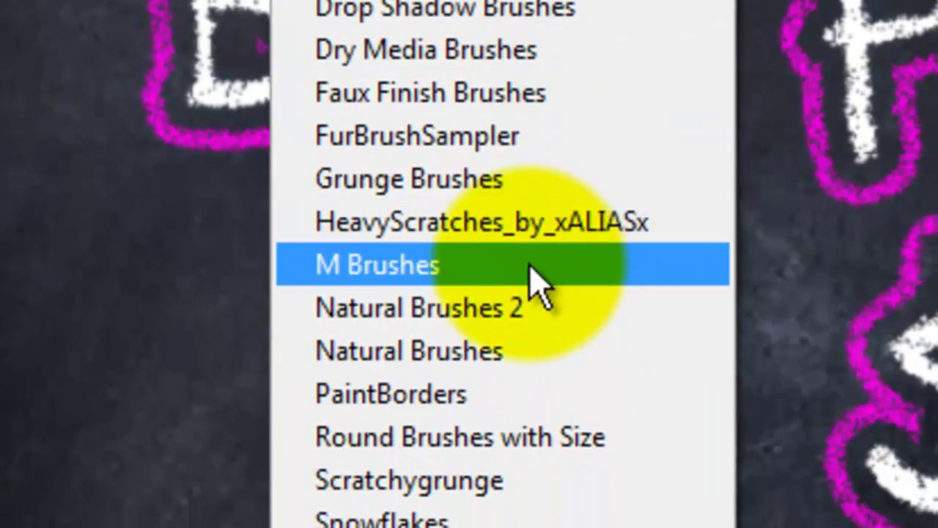
click(539, 282)
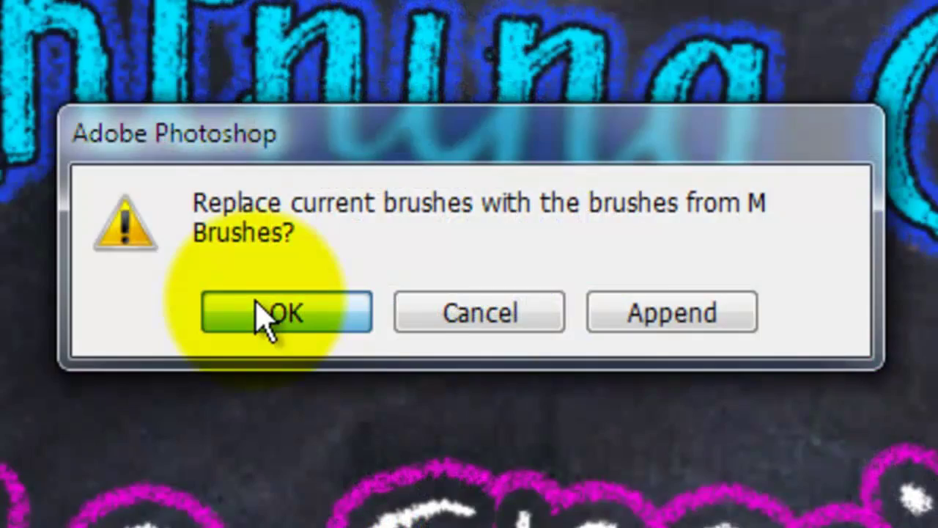
click(264, 317)
Show brushes as a large named list and choose the square char brush at 8 px
click(352, 93)
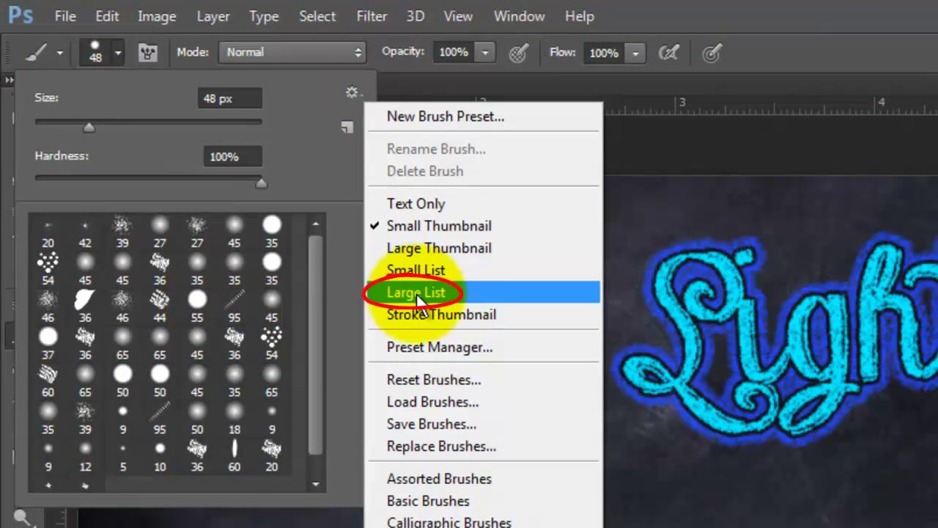
click(416, 293)
click(131, 393)
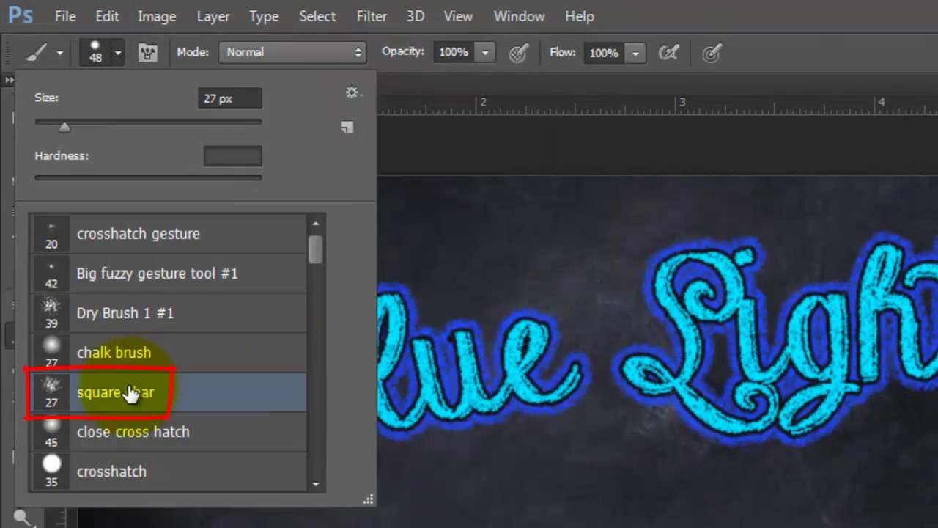
click(207, 98)
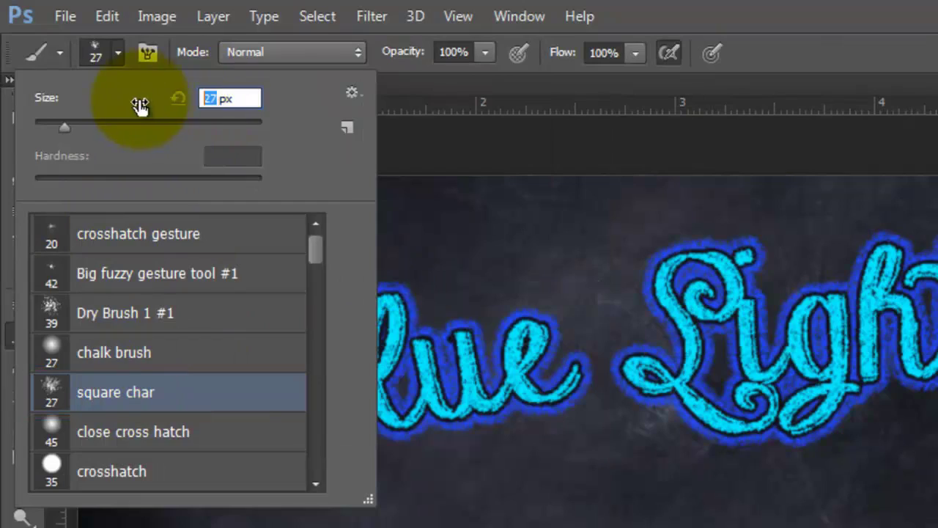
text(8)
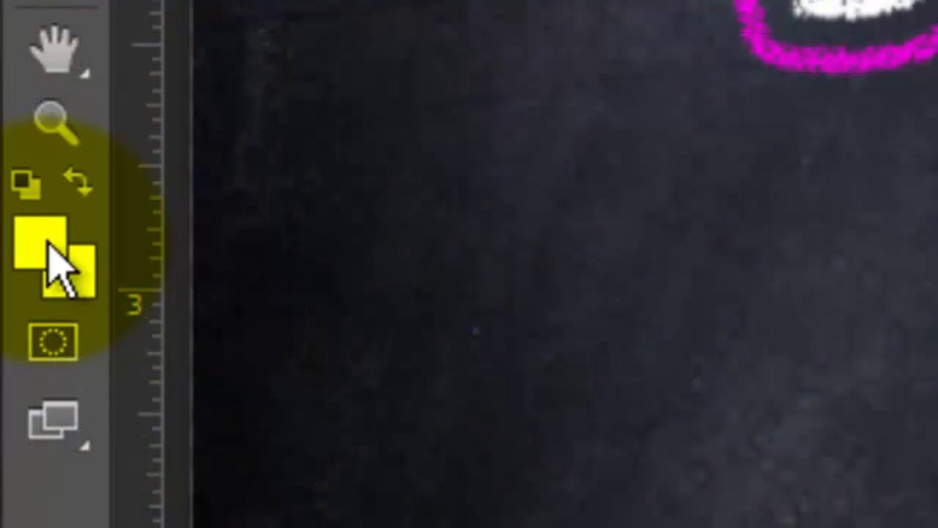
click(45, 240)
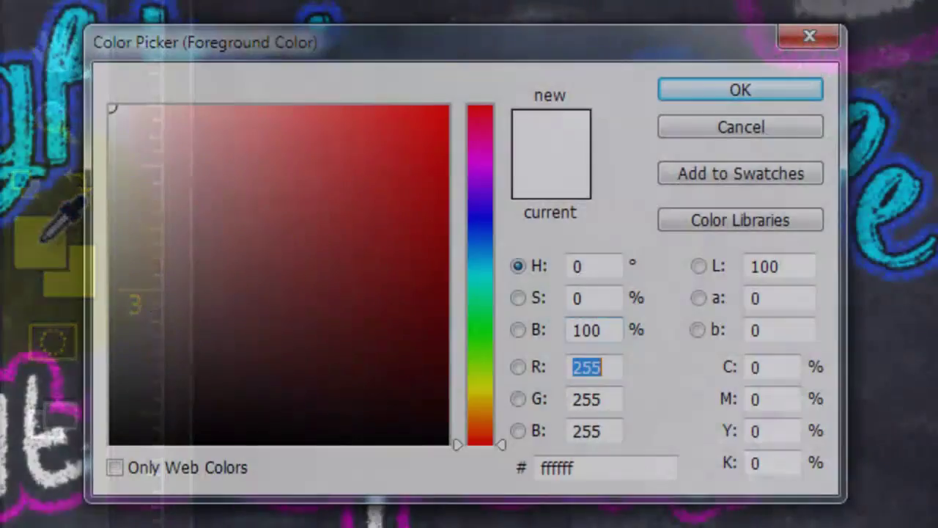
Paint the border in light grey (brightness 90), then sample the title cyan for the corner curls
double_click(575, 330)
text(90)
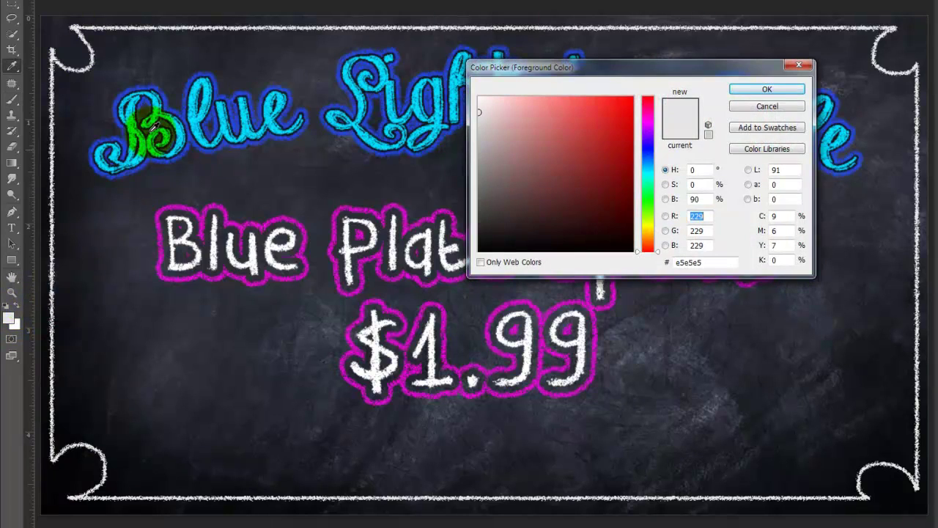
click(205, 79)
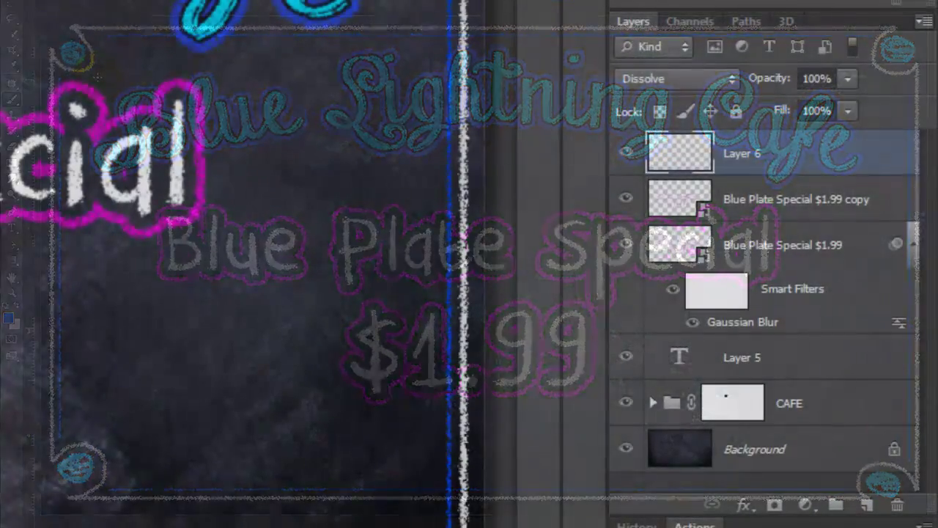
Convert Layer 6 to a Normal smart object and make a Soft Light copy of it
click(926, 20)
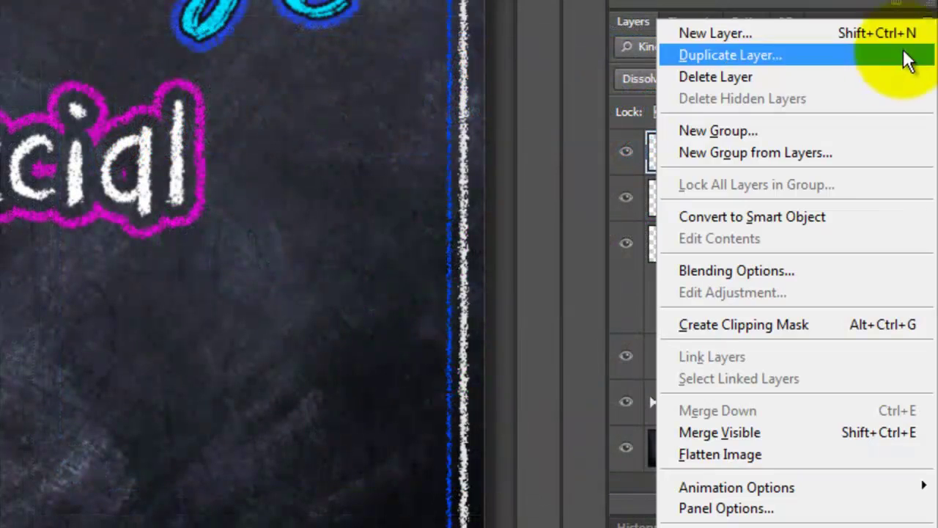
click(812, 215)
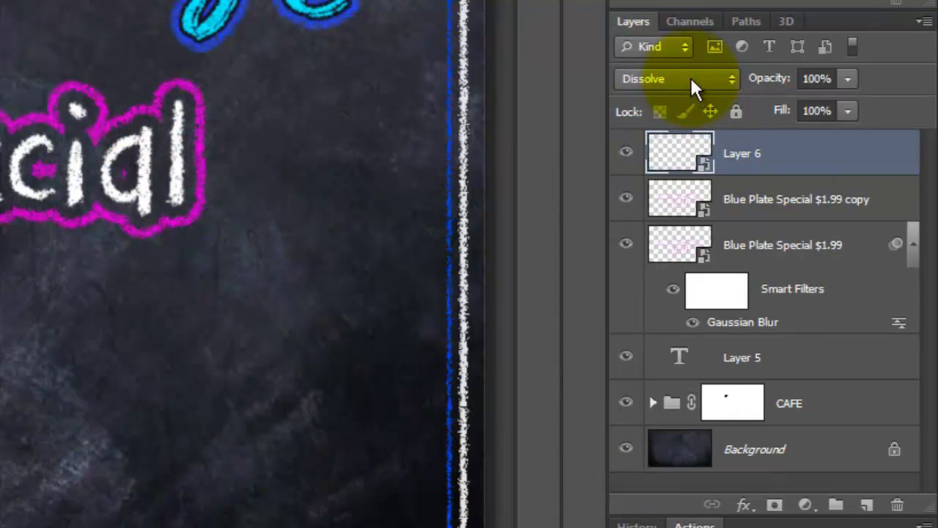
click(690, 77)
click(678, 101)
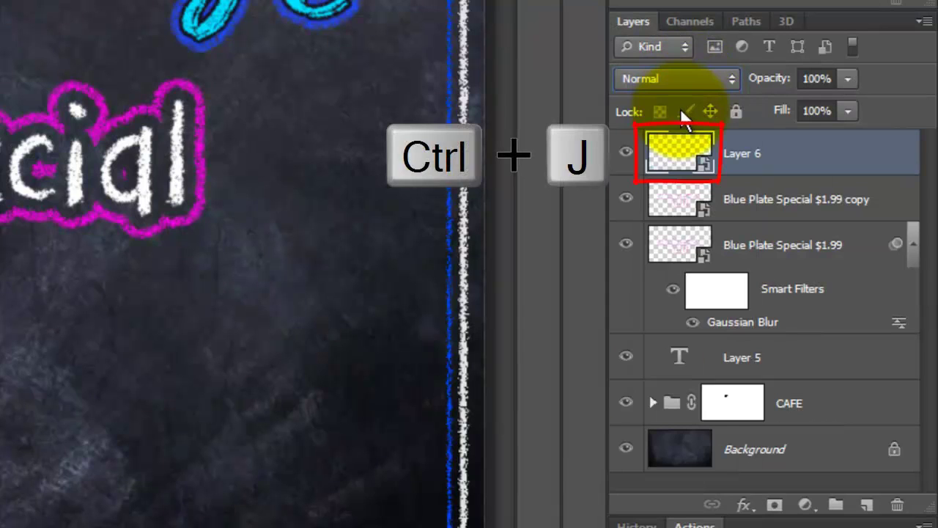
key(ctrl+j)
click(678, 76)
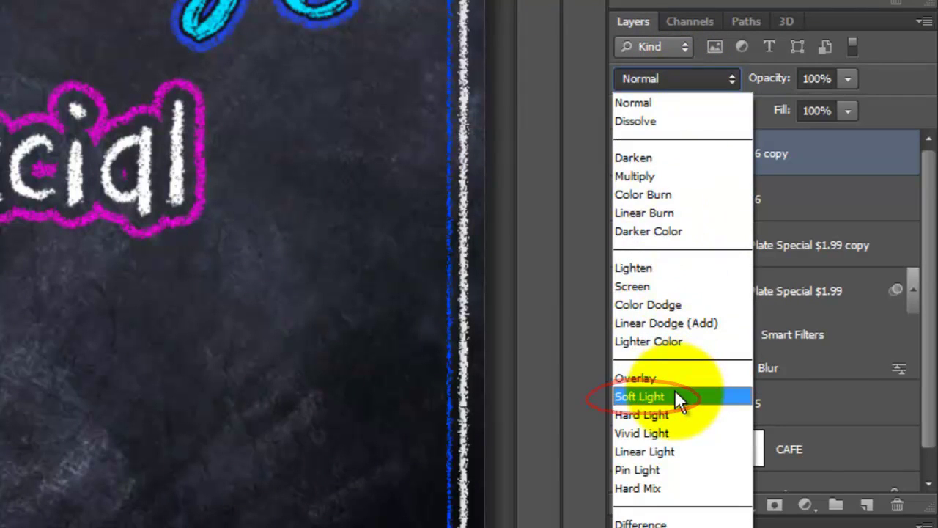
click(678, 396)
Apply a 0.3-pixel Gaussian Blur to the original Layer 6
click(670, 200)
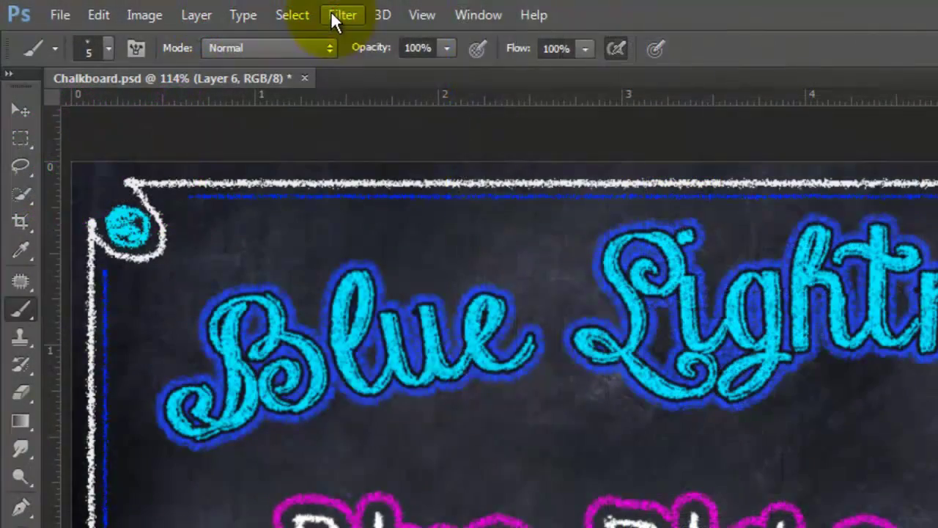
click(339, 15)
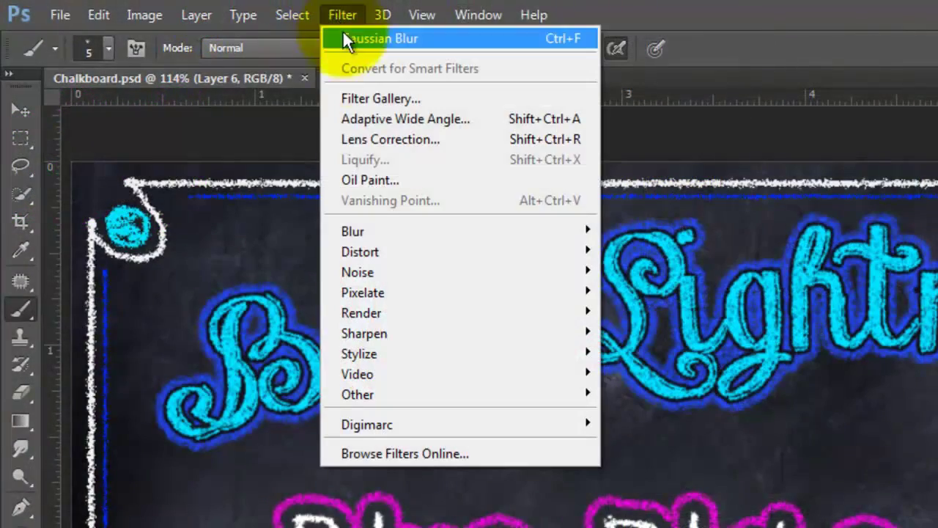
mouse_move(352, 227)
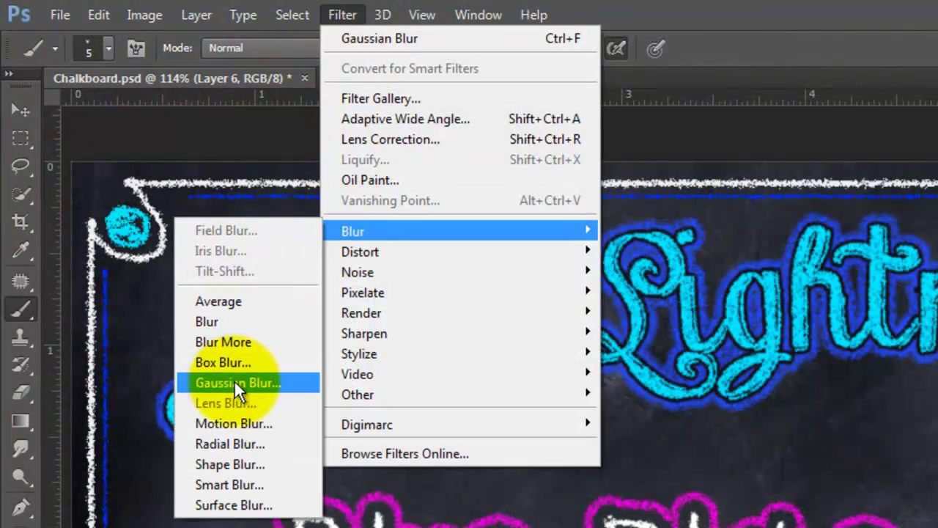
click(235, 382)
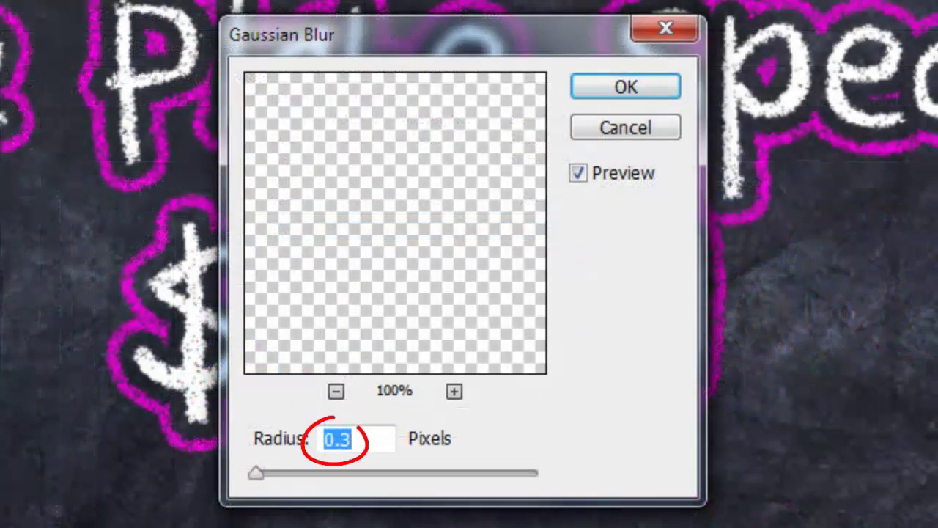
click(618, 80)
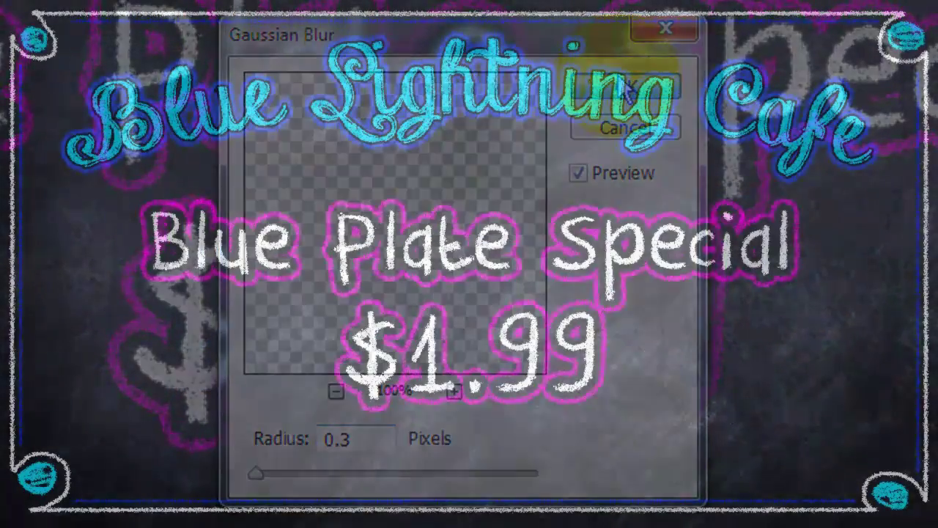